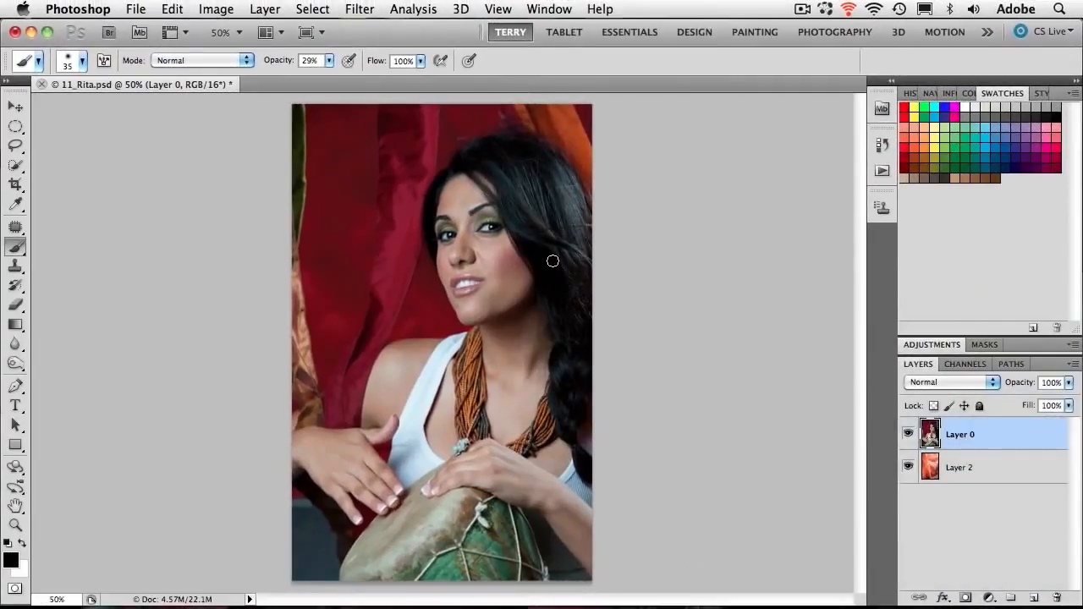
# - Examine the portrait up close around the hair, face, hands and shoulder edges, and return to the whole image
pyautogui.press('z')
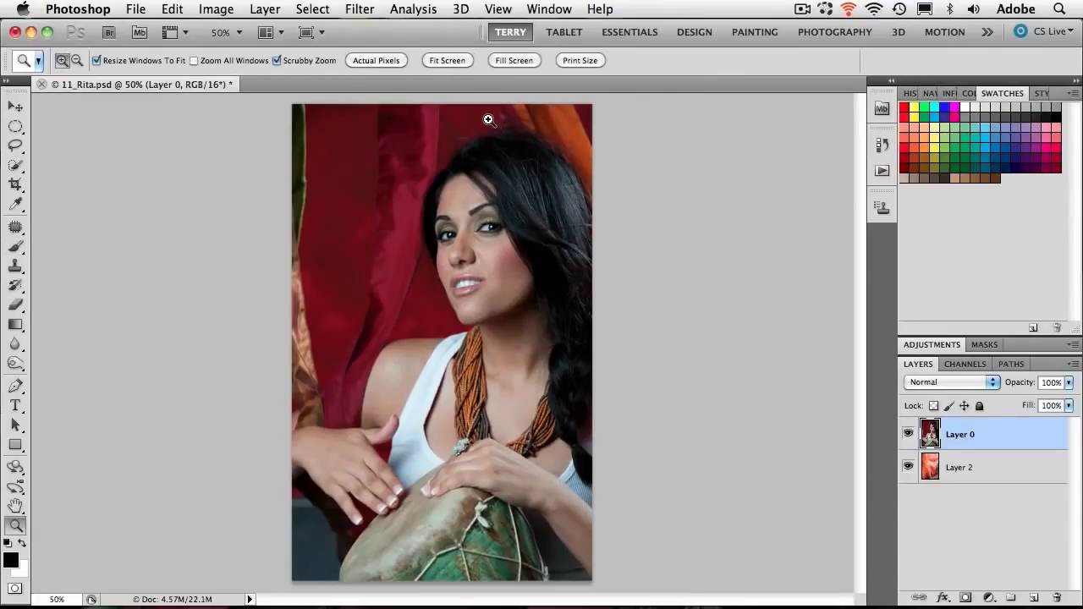
pyautogui.moveTo(471, 111); pyautogui.dragTo(582, 147)
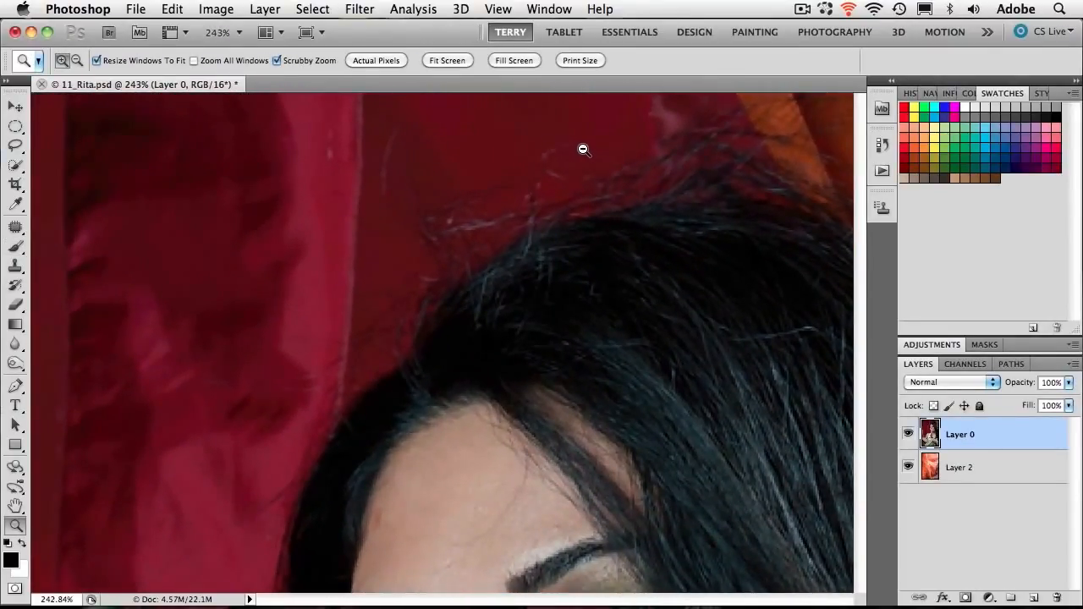
pyautogui.press('b')
pyautogui.moveTo(791, 218); pyautogui.dragTo(395, 391)
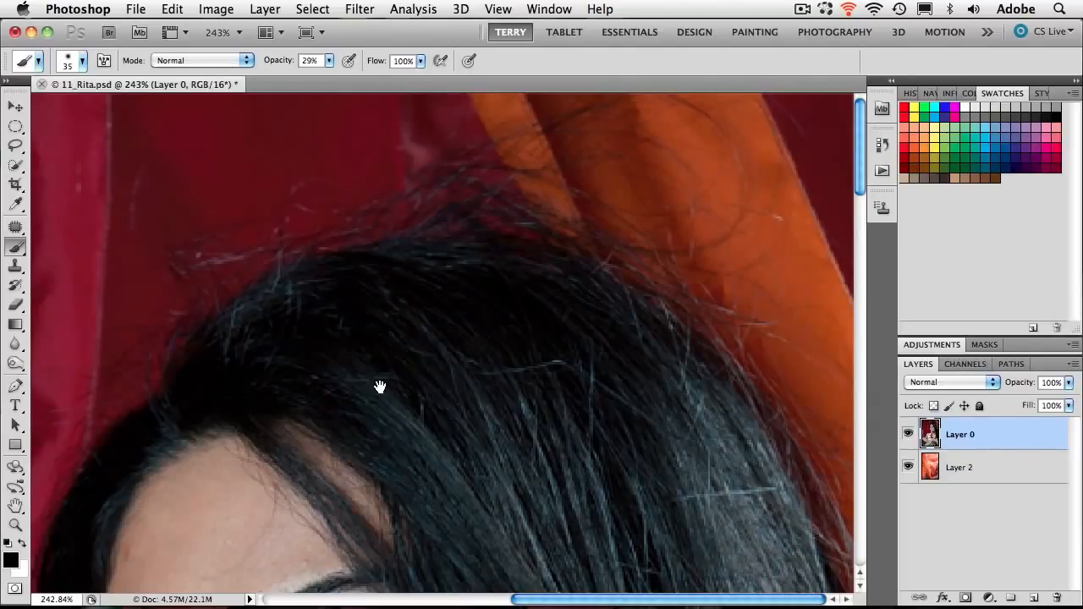
pyautogui.moveTo(379, 387); pyautogui.dragTo(750, 67)
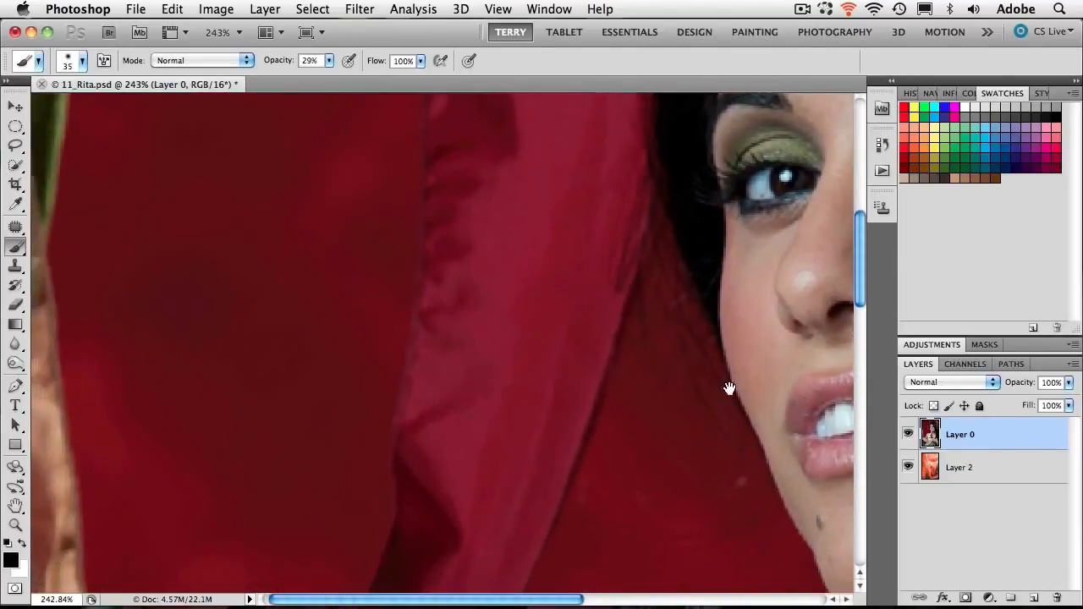
pyautogui.moveTo(730, 387); pyautogui.dragTo(500, 36)
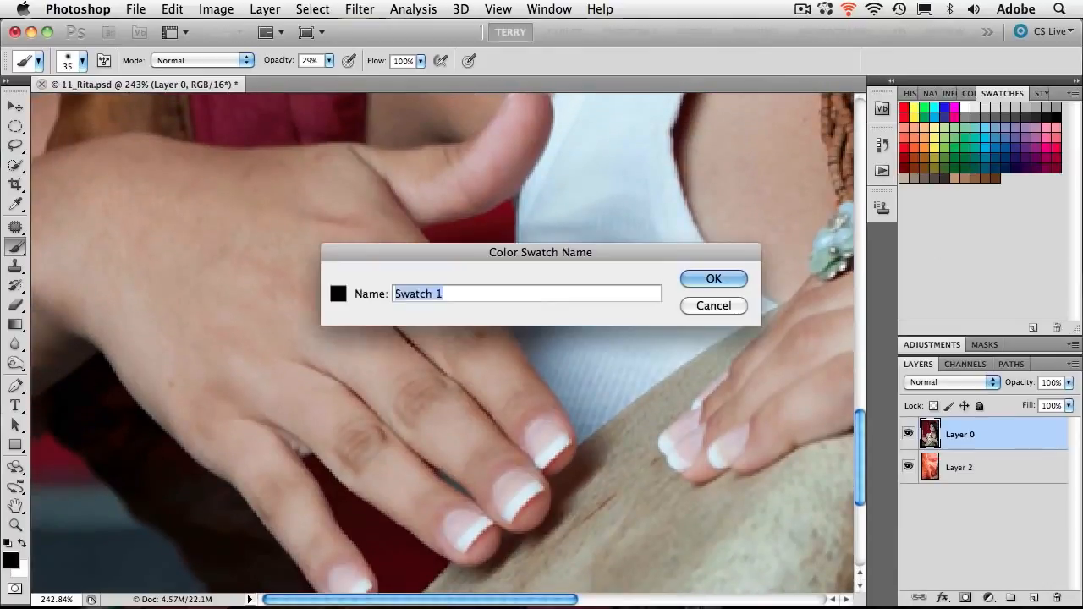
pyautogui.press('BackSpace')
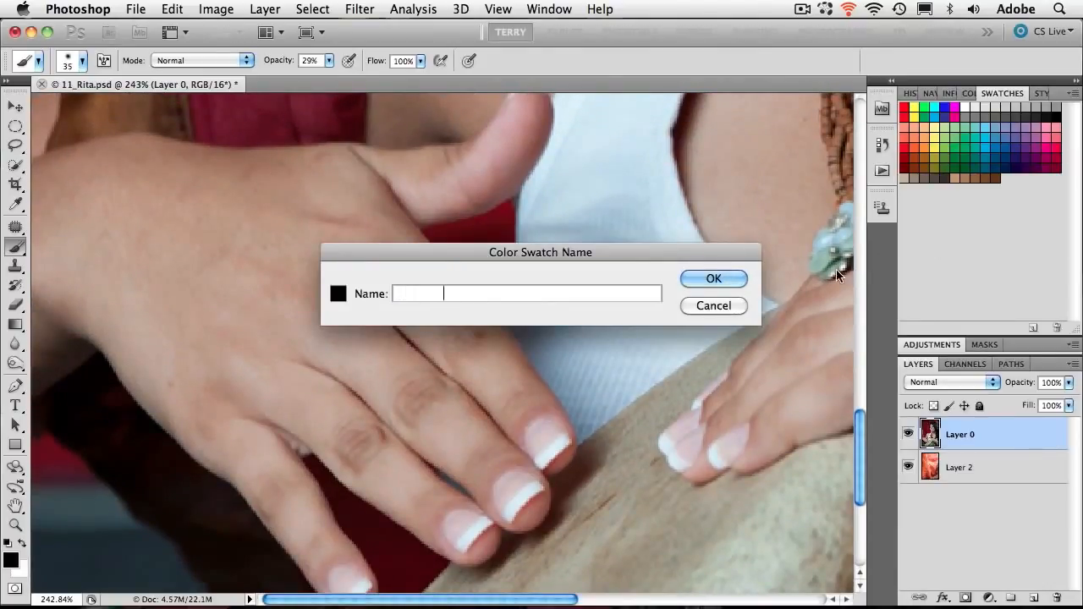
pyautogui.click(734, 306)
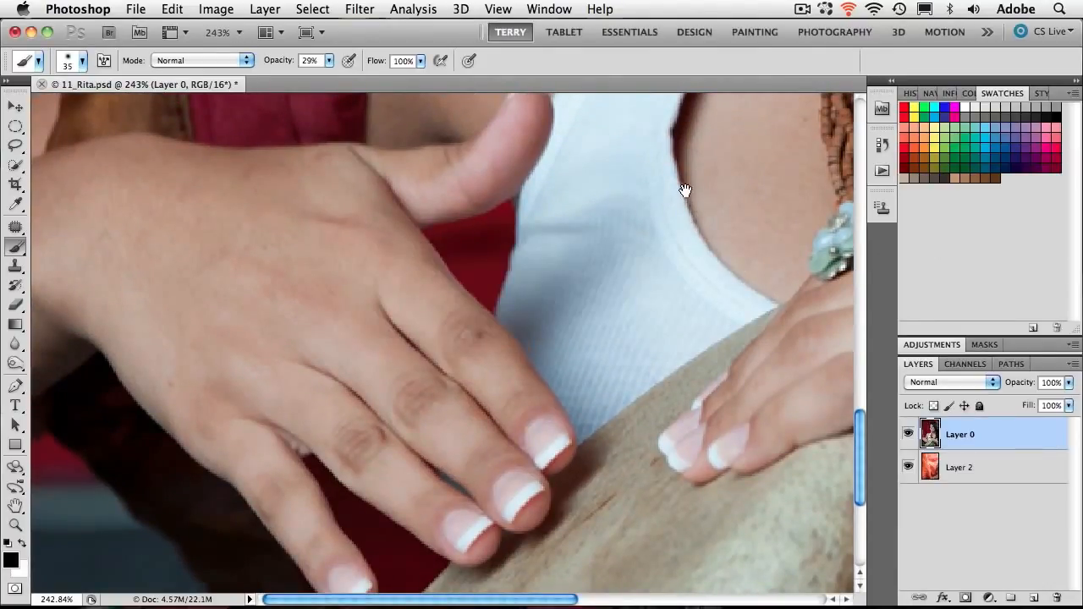
pyautogui.moveTo(684, 189); pyautogui.dragTo(696, 476)
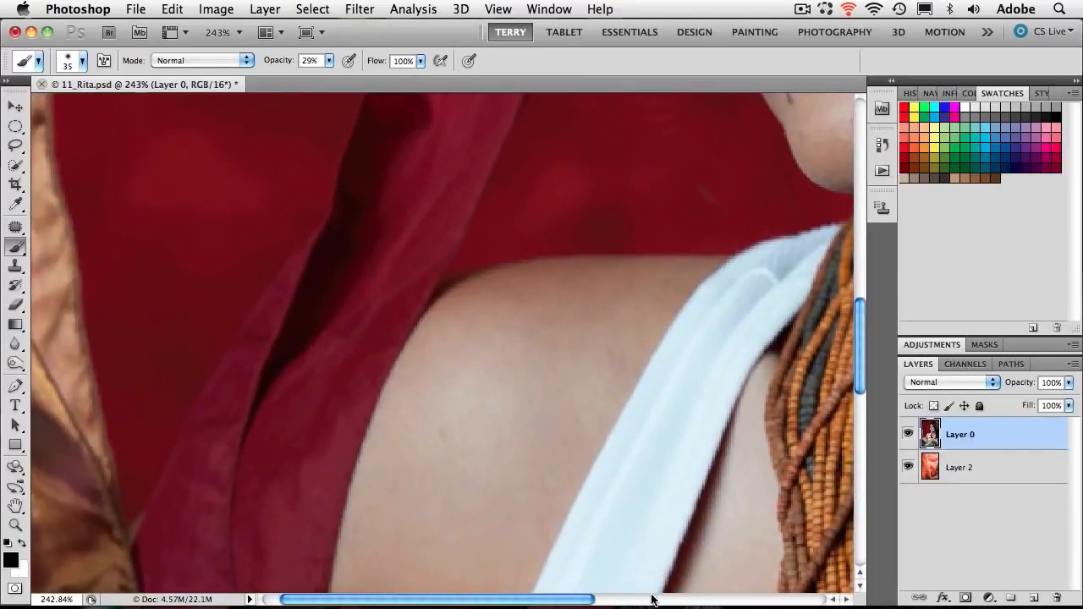
pyautogui.press('super+0')
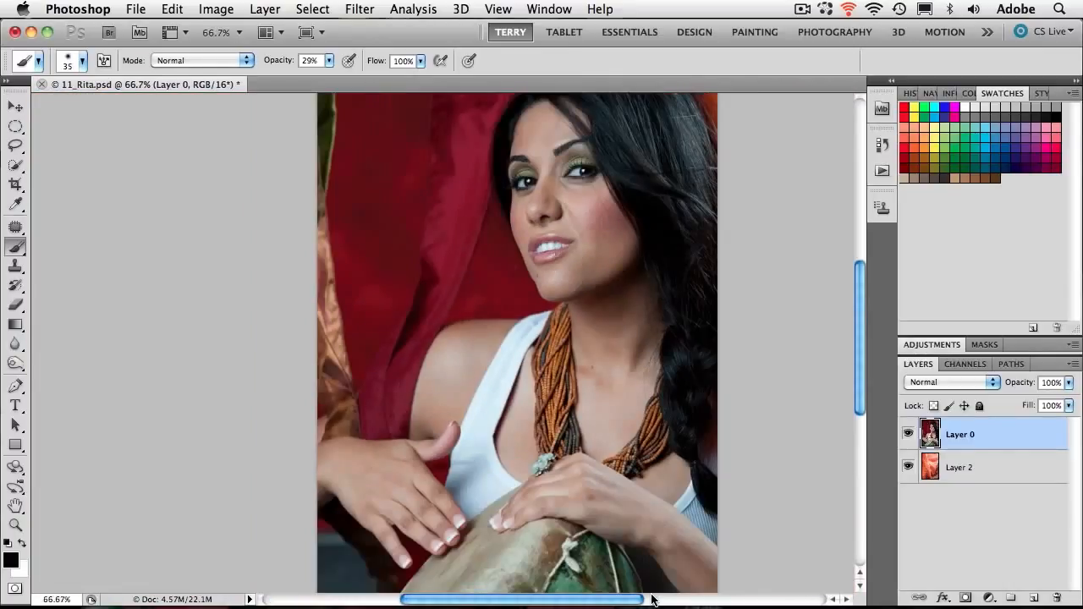
pyautogui.press('super+minus')
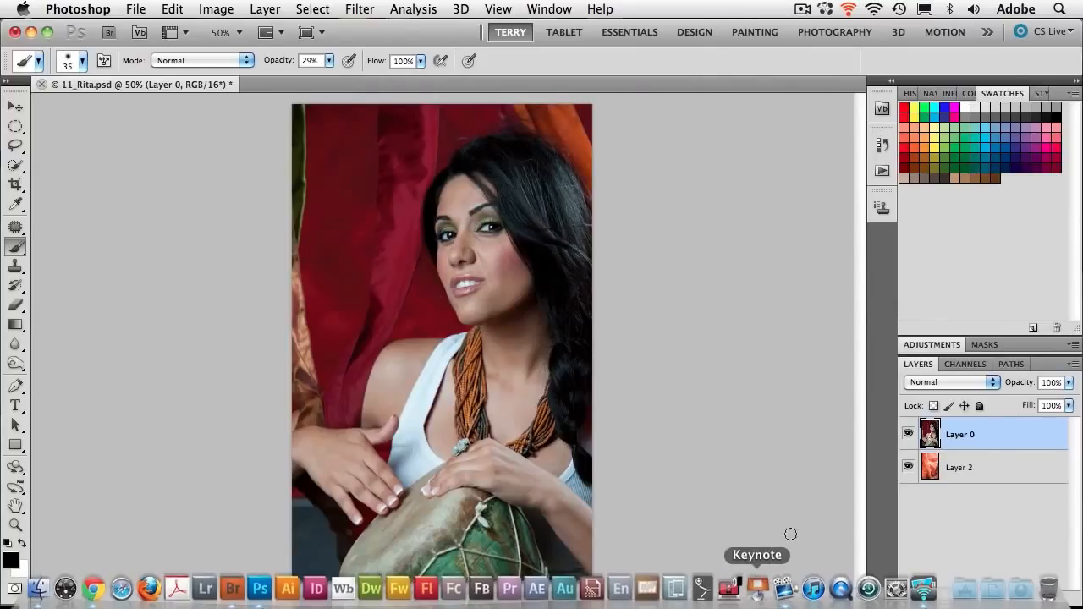
# - Hide Layer 0 to check the replacement background on Layer 2, and show Layer 0 again
pyautogui.click(908, 437)
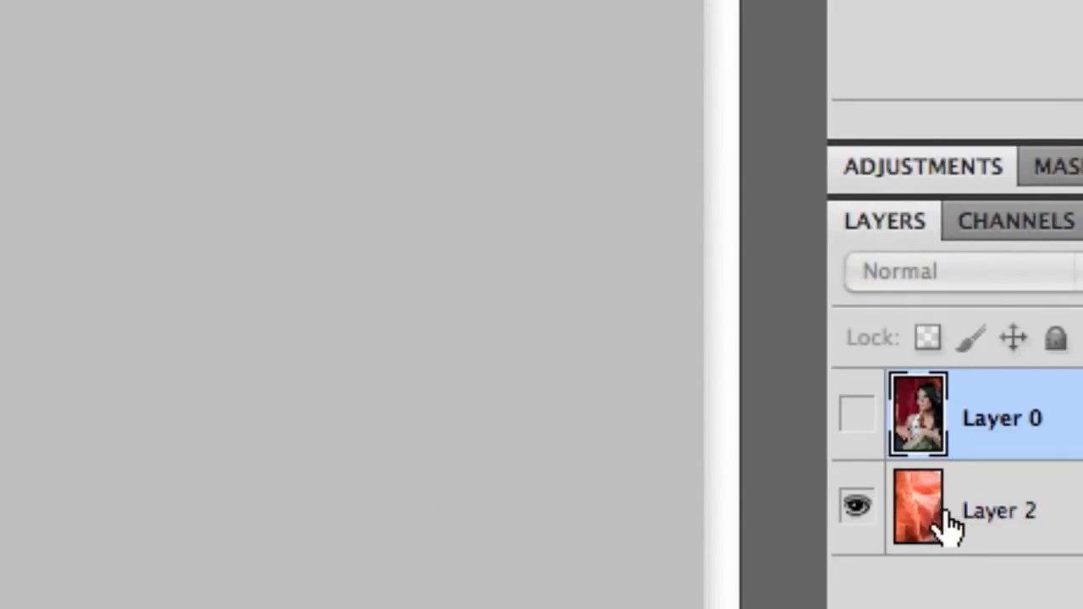
pyautogui.click(857, 415)
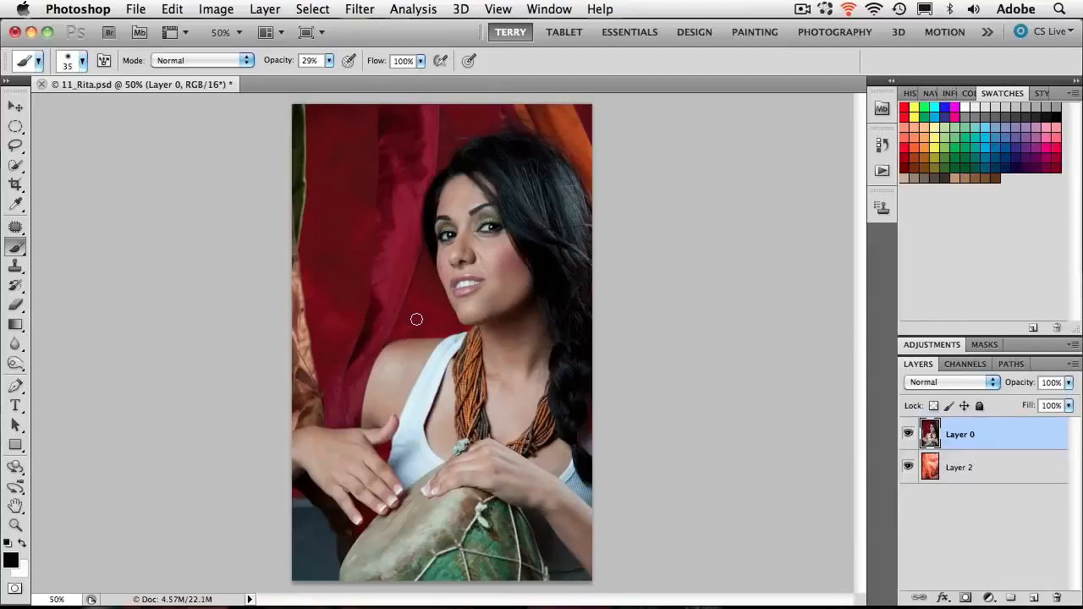
# - Select the woman and her drum with the Quick Selection tool at brush size 50, covering hair, face, shoulder, arms and hands
pyautogui.click(16, 165)
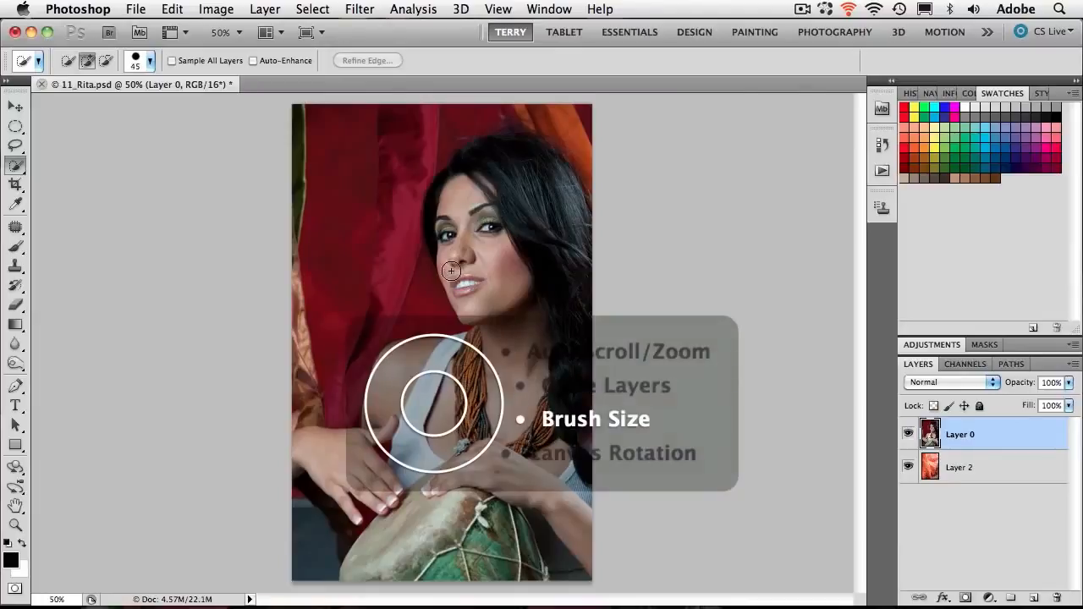
pyautogui.press(']')
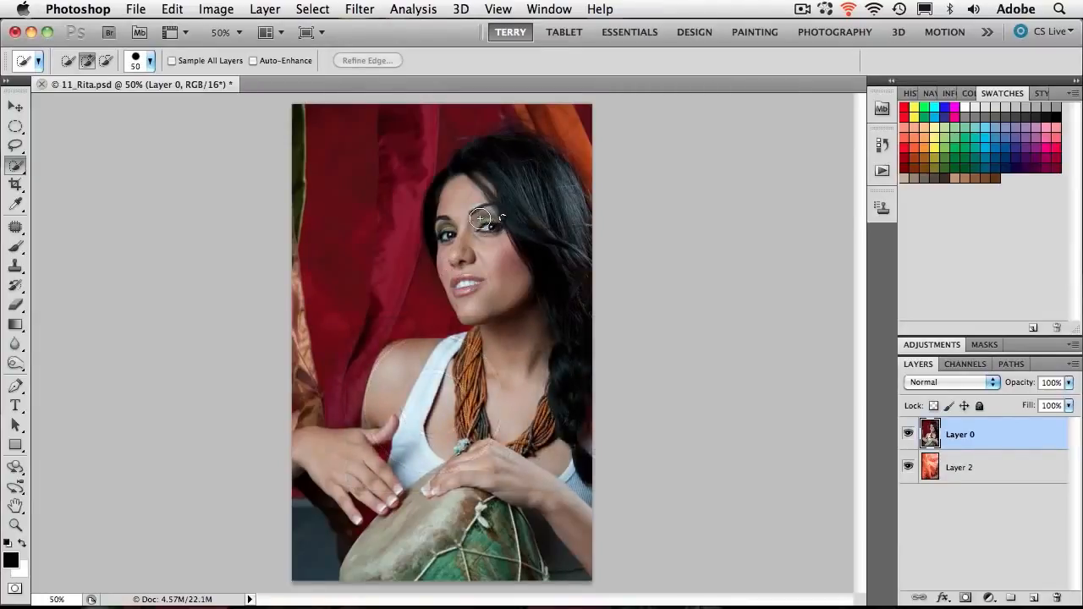
pyautogui.moveTo(480, 218)
pyautogui.mouseDown()
pyautogui.moveTo(503, 279)
pyautogui.moveTo(517, 381)
pyautogui.moveTo(451, 468)
pyautogui.moveTo(444, 495)
pyautogui.moveTo(450, 539)
pyautogui.moveTo(496, 544)
pyautogui.moveTo(488, 566)
pyautogui.moveTo(442, 576)
pyautogui.mouseUp()
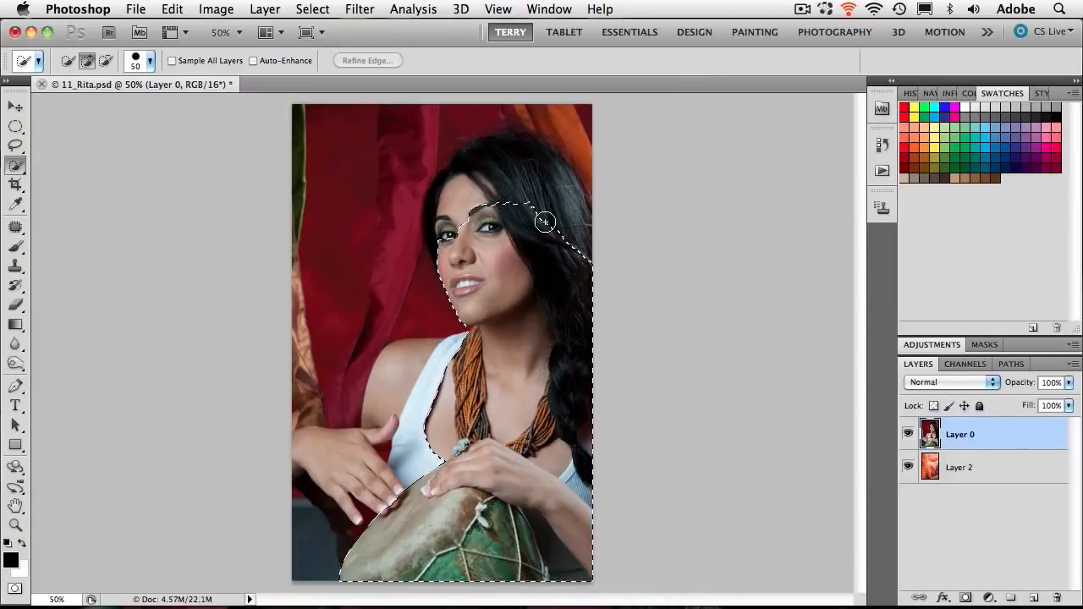
pyautogui.moveTo(544, 221)
pyautogui.mouseDown()
pyautogui.moveTo(543, 184)
pyautogui.moveTo(503, 159)
pyautogui.moveTo(455, 194)
pyautogui.mouseUp()
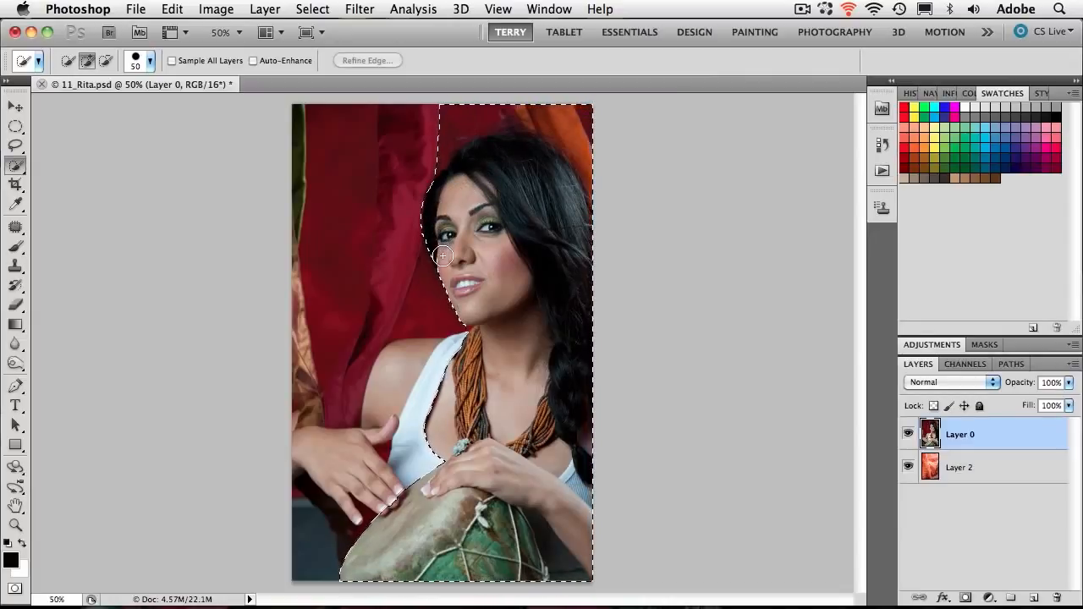
pyautogui.moveTo(443, 255); pyautogui.dragTo(440, 257)
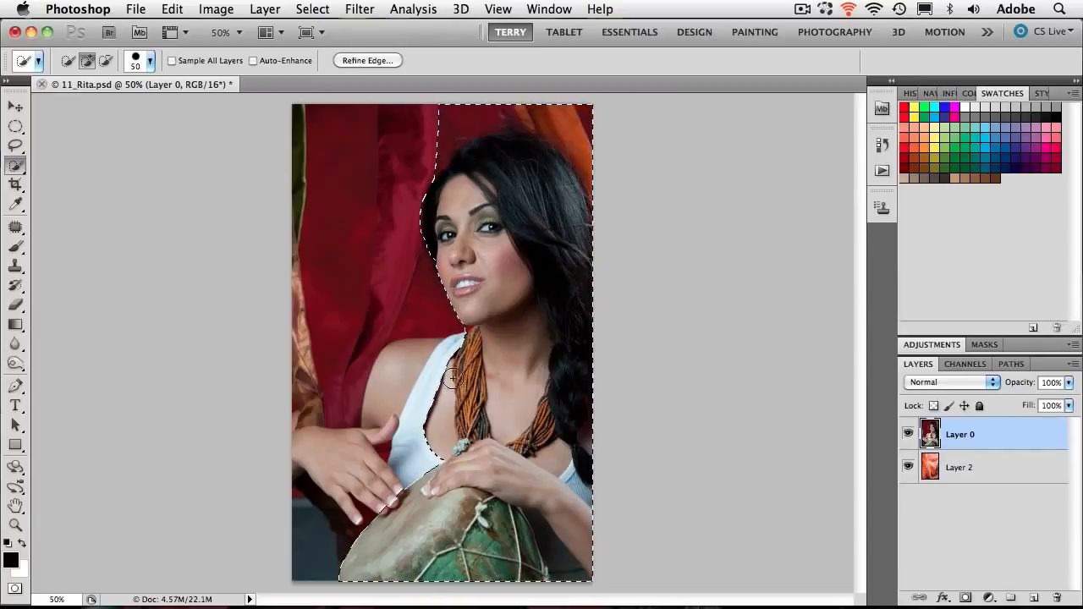
pyautogui.moveTo(435, 386); pyautogui.dragTo(403, 404)
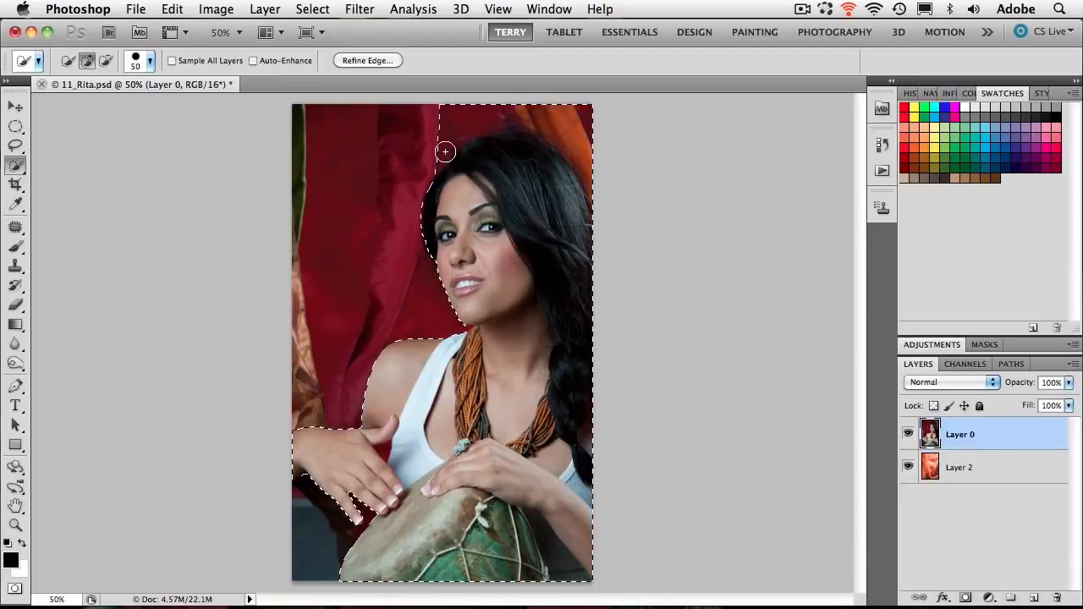
# - Subtract the red and orange curtain above and beside the hair from the selection, and refine the outline along the top of her head
pyautogui.press('alt')
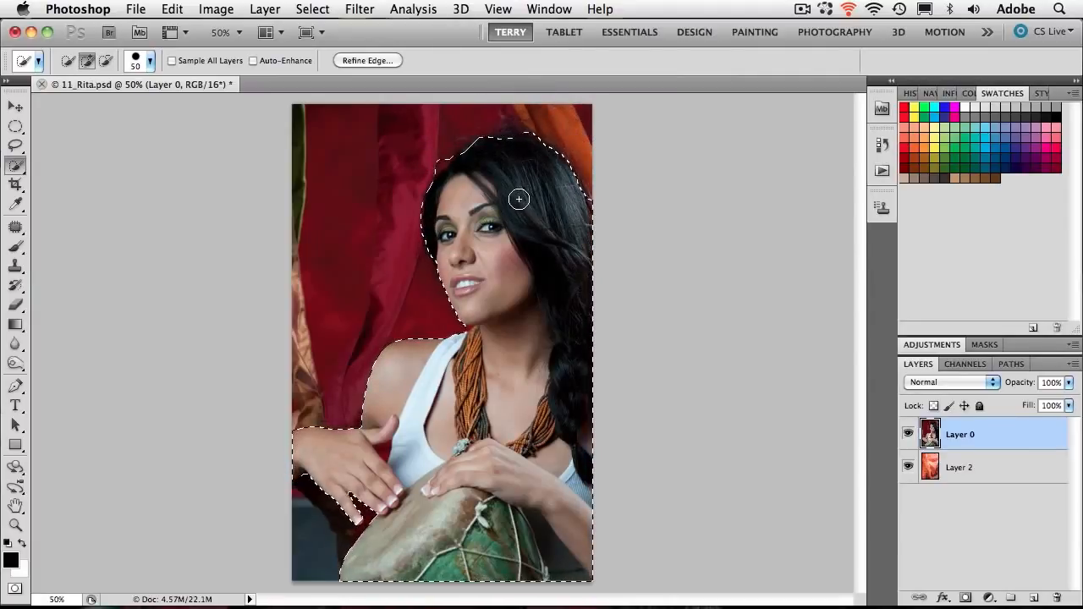
pyautogui.press('super+equal')
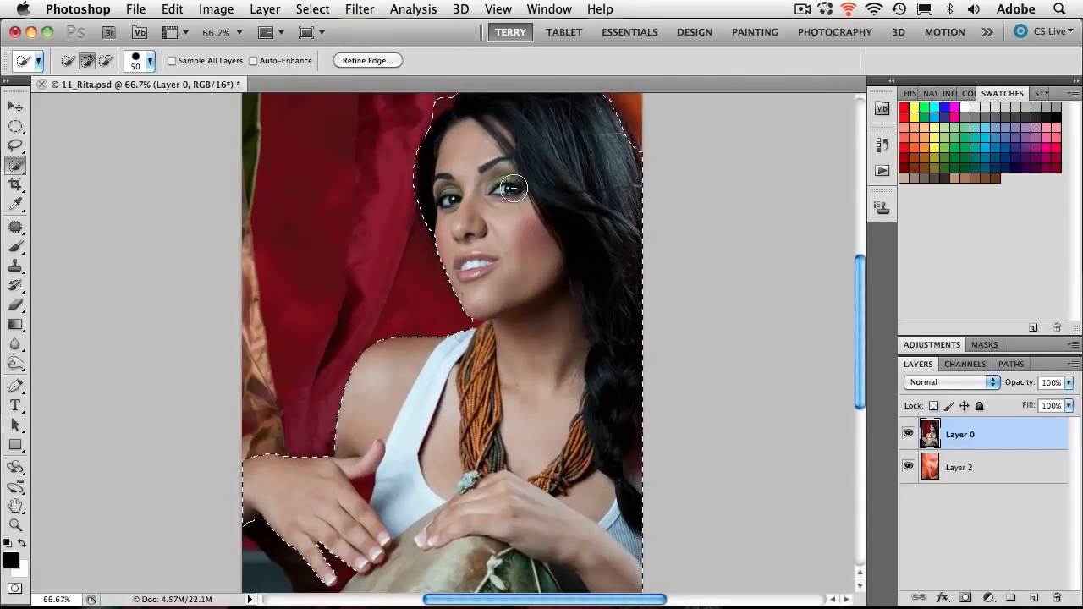
pyautogui.moveTo(536, 144); pyautogui.dragTo(536, 338)
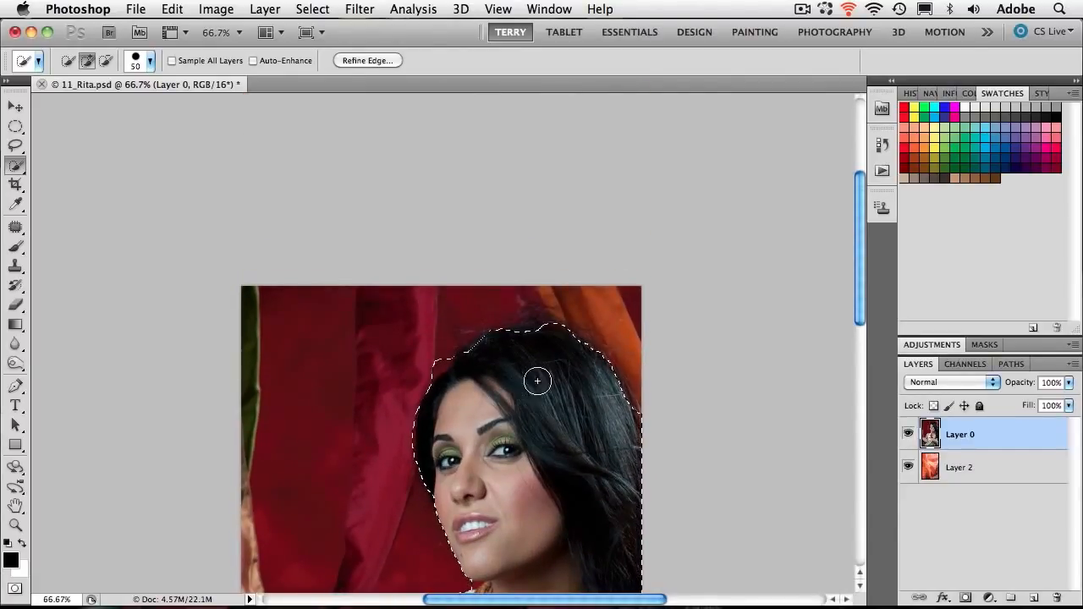
pyautogui.press('alt')
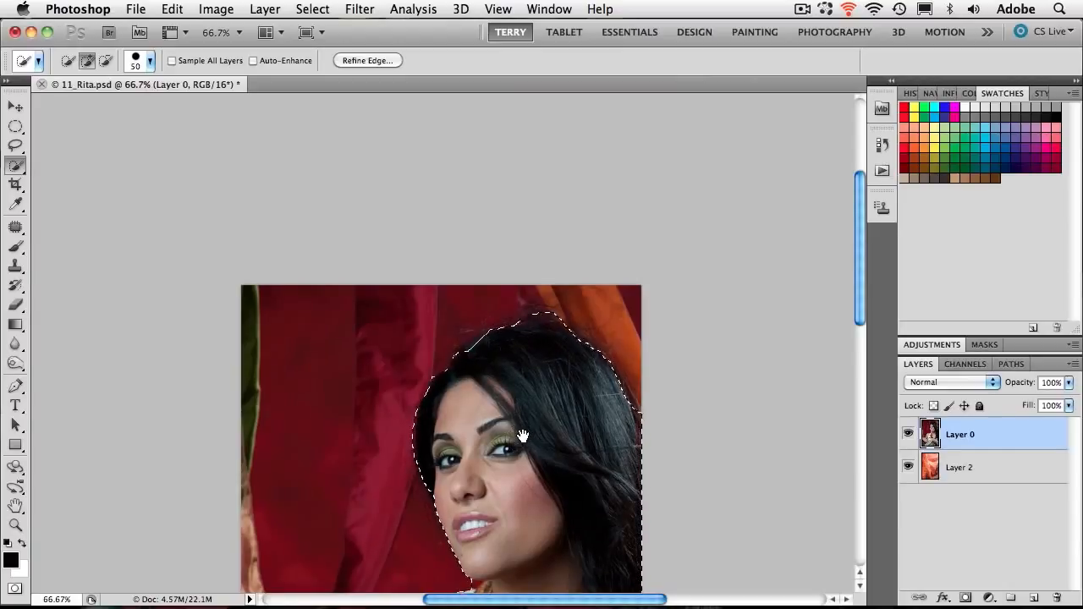
# - Reduce the selection brush to 25 and subtract the red gap between the thumb and the white shirt
pyautogui.scroll(-5, 516, 381)
pyautogui.moveTo(512, 416); pyautogui.dragTo(551, 242)
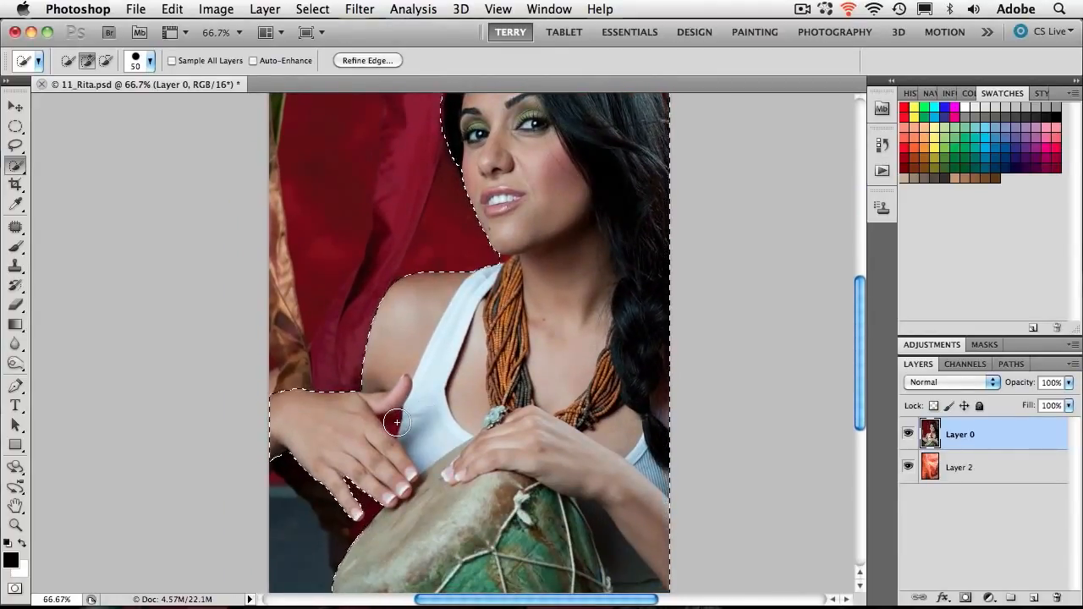
pyautogui.press('[')
pyautogui.press('[')
pyautogui.press('alt')
# - Subtract the small sliver of curtain beside the hair above the forehead from the selection
pyautogui.moveTo(553, 302); pyautogui.dragTo(468, 439)
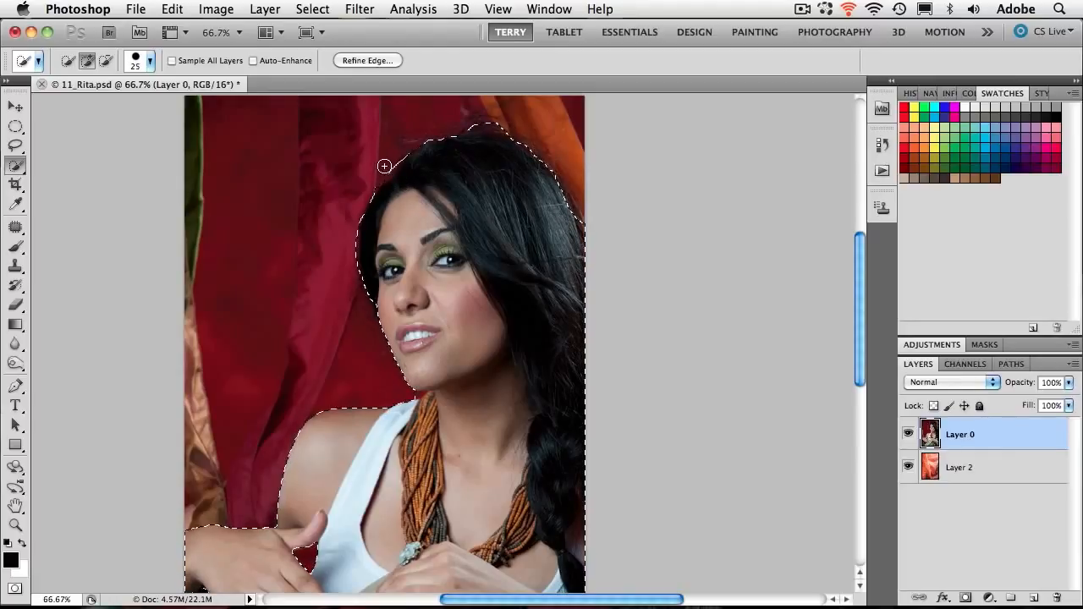
pyautogui.press('alt')
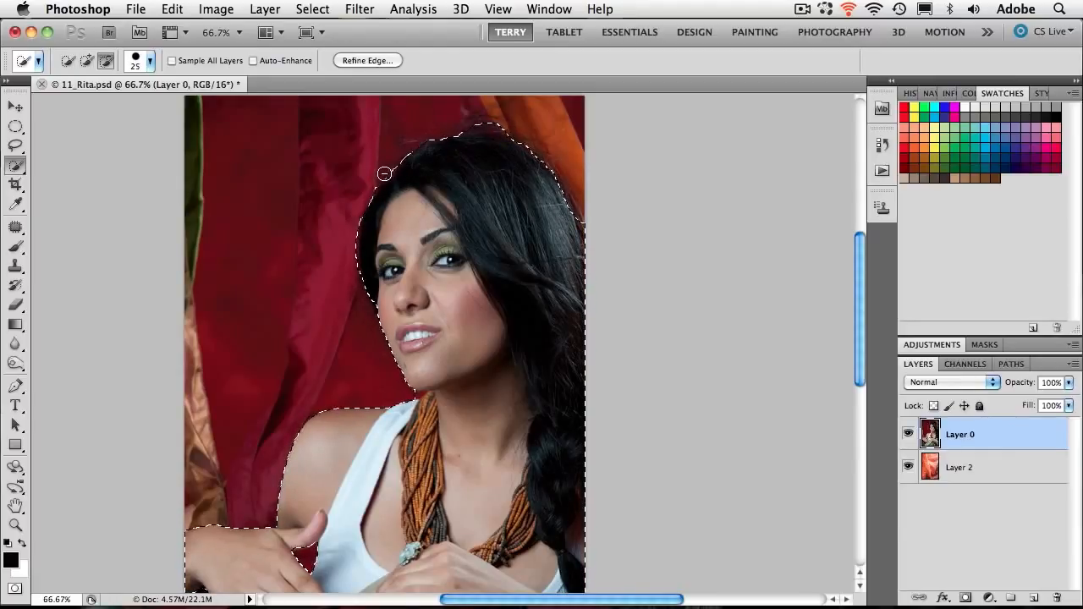
pyautogui.keyDown('alt'); pyautogui.click(387, 174); pyautogui.keyUp('alt')
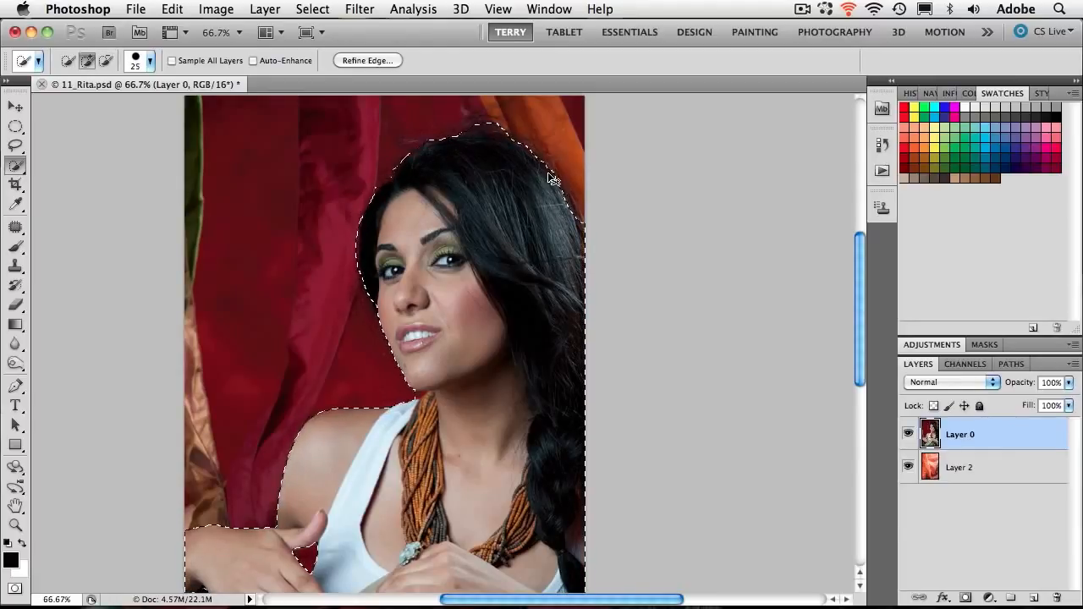
pyautogui.press('super+minus')
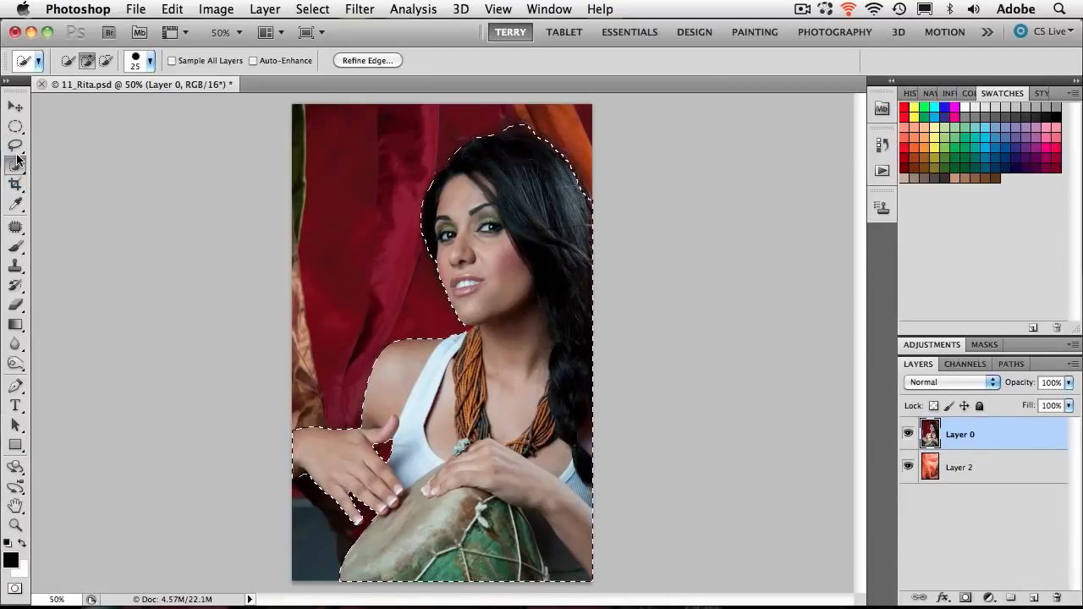
# - Open Refine Edge for the selection, preview the On Black, On White and Black & White views, and settle on On Layers
pyautogui.click(375, 60)
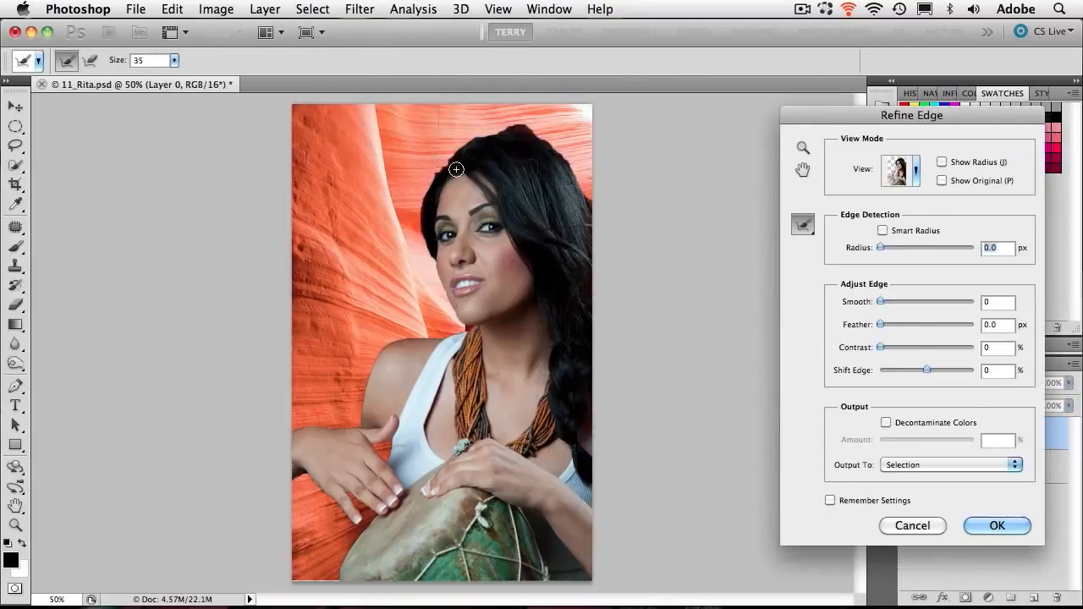
pyautogui.moveTo(853, 121); pyautogui.dragTo(728, 143)
pyautogui.click(789, 194)
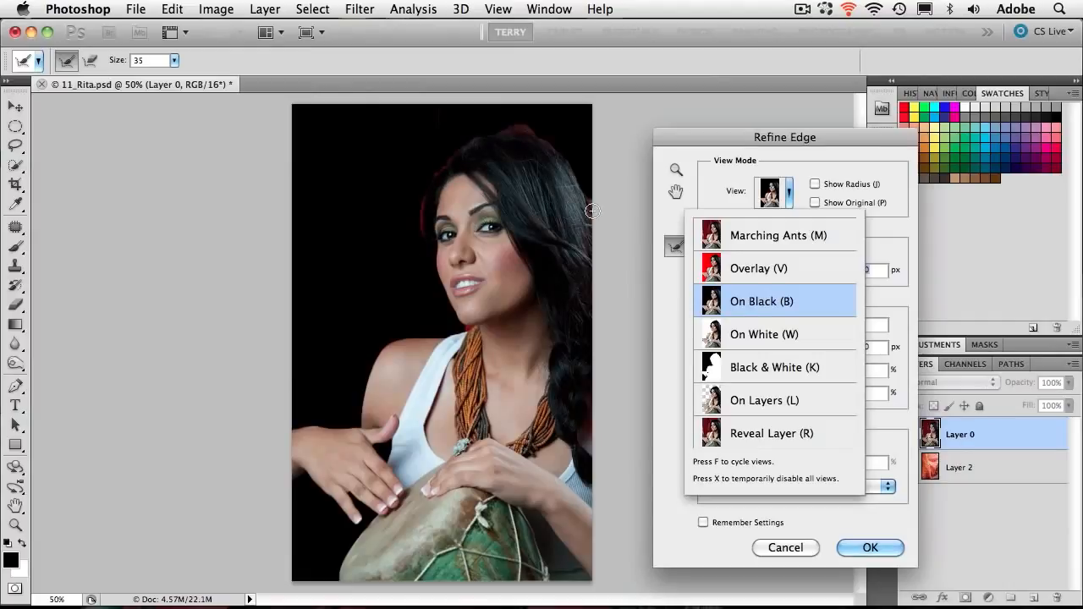
pyautogui.click(763, 335)
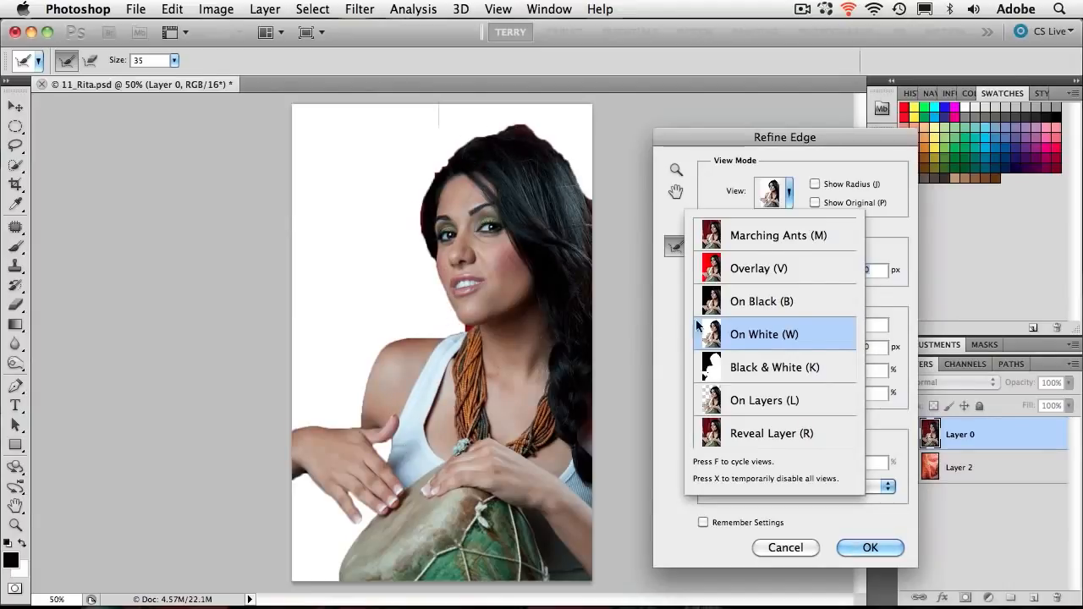
pyautogui.click(750, 367)
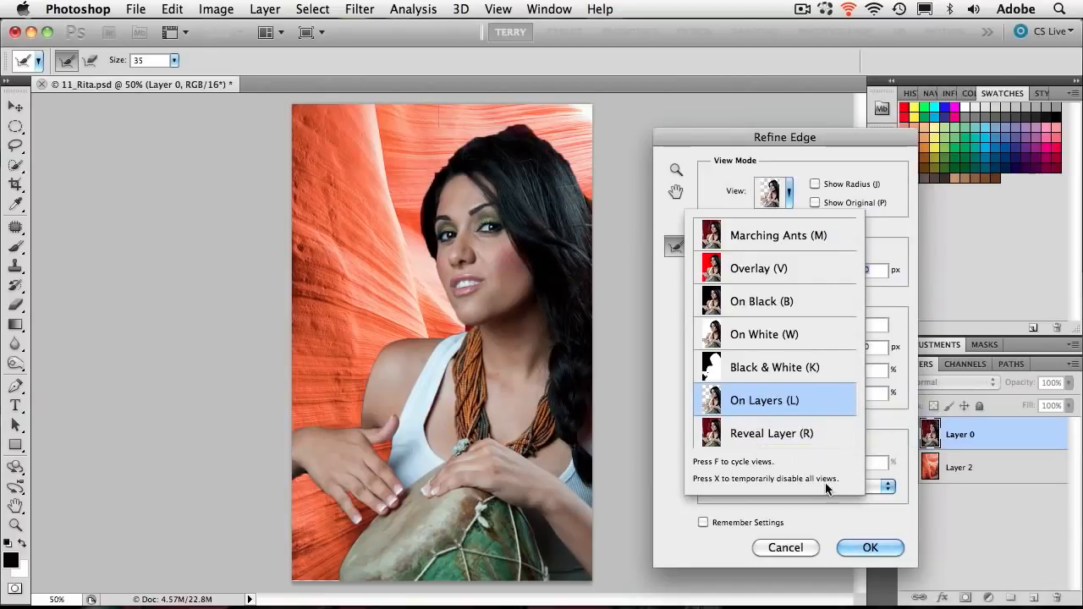
pyautogui.click(895, 227)
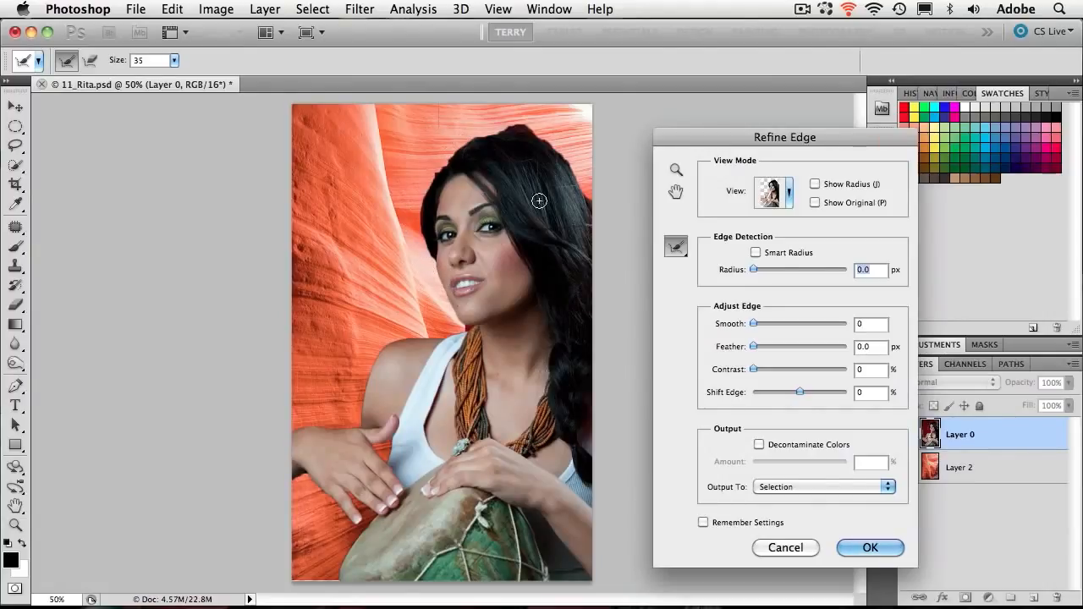
# - Enable Smart Radius and raise the edge detection radius to 59.1 px so fine hair is picked up
pyautogui.click(756, 252)
pyautogui.moveTo(757, 271); pyautogui.dragTo(767, 271)
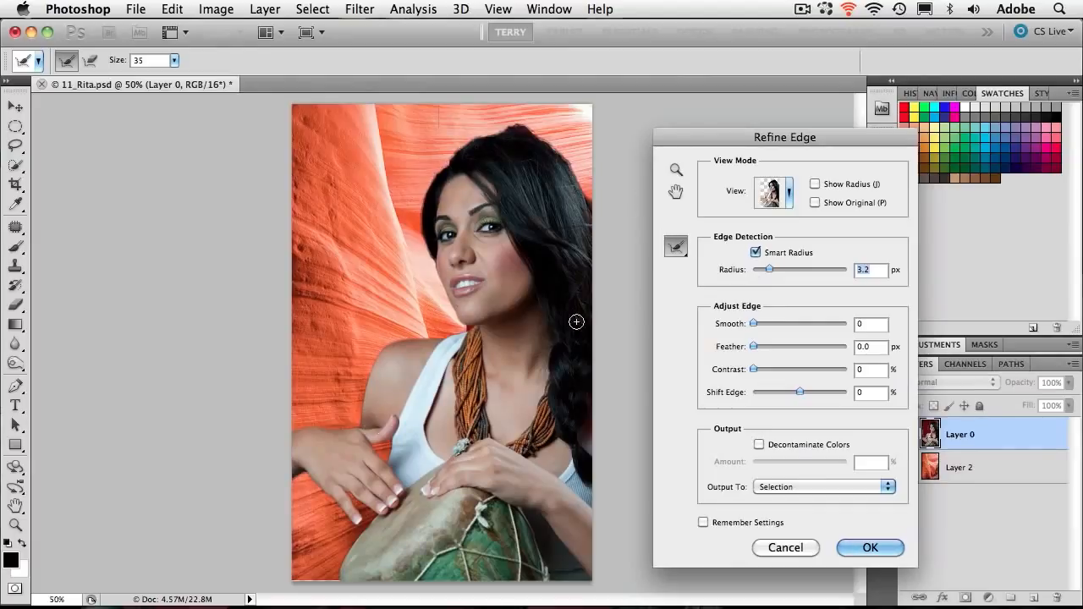
pyautogui.moveTo(771, 270); pyautogui.dragTo(789, 268)
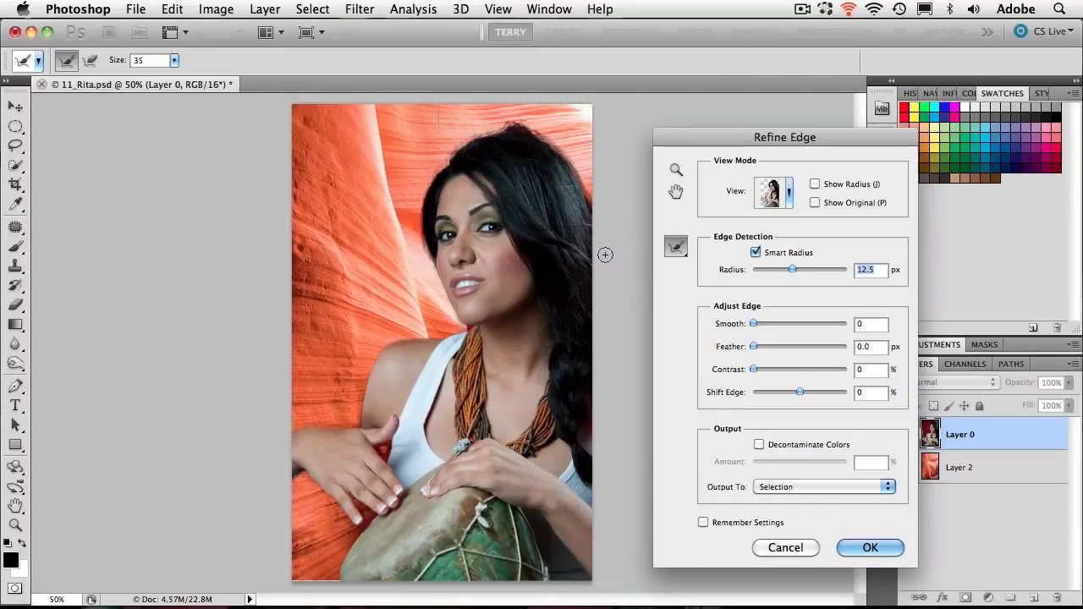
pyautogui.moveTo(792, 268); pyautogui.dragTo(816, 269)
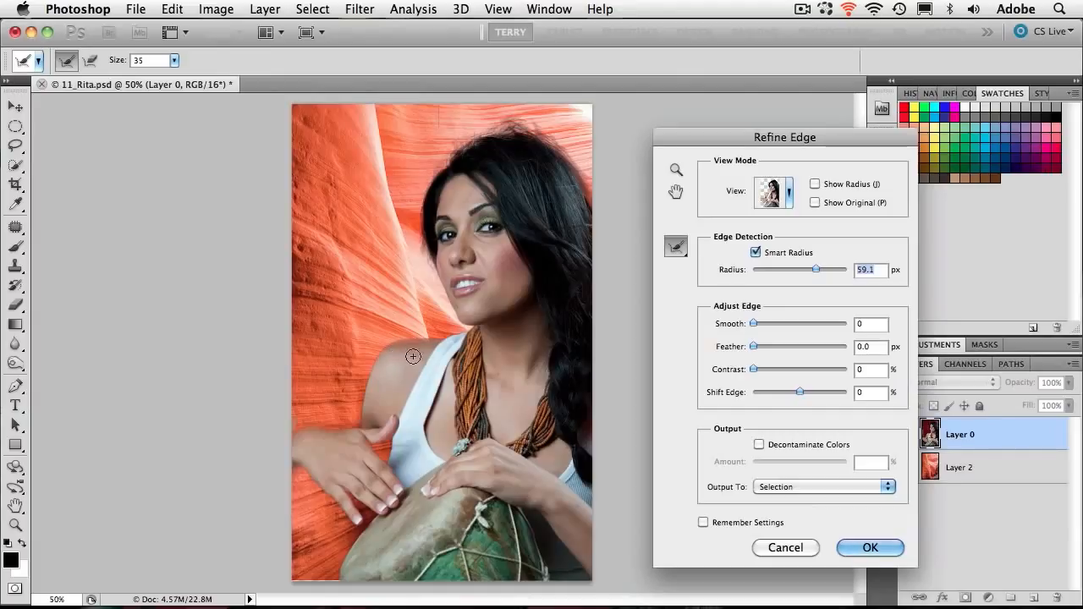
# - Reduce the Smart Radius edge detection to 7.2 px so the selection edge tightens around the woman
pyautogui.moveTo(808, 269); pyautogui.dragTo(790, 269)
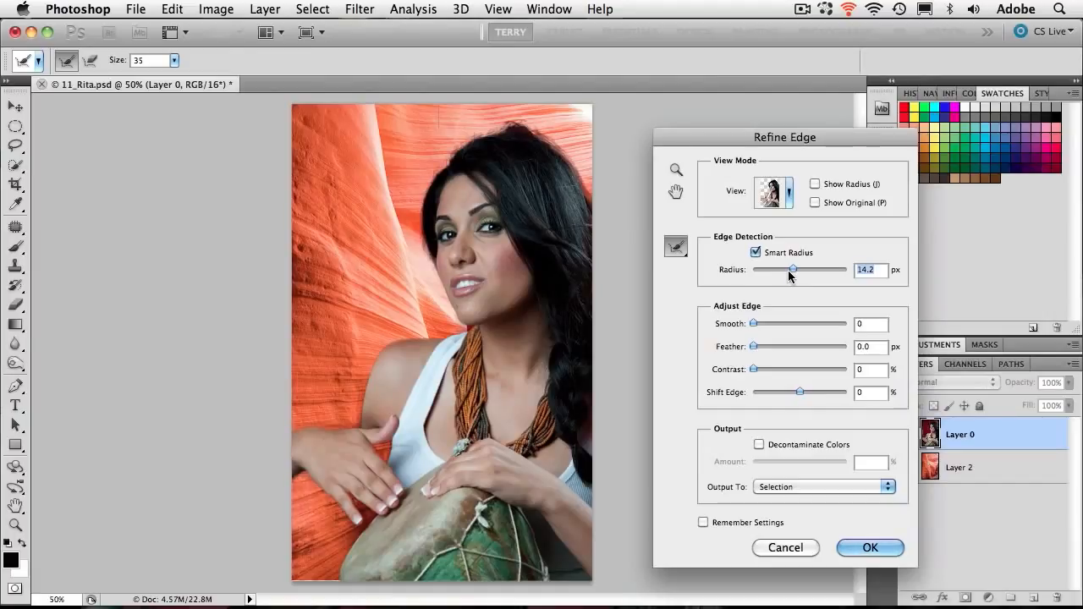
pyautogui.moveTo(787, 268)
pyautogui.mouseDown()
pyautogui.moveTo(778, 270)
pyautogui.moveTo(787, 269)
pyautogui.mouseUp()
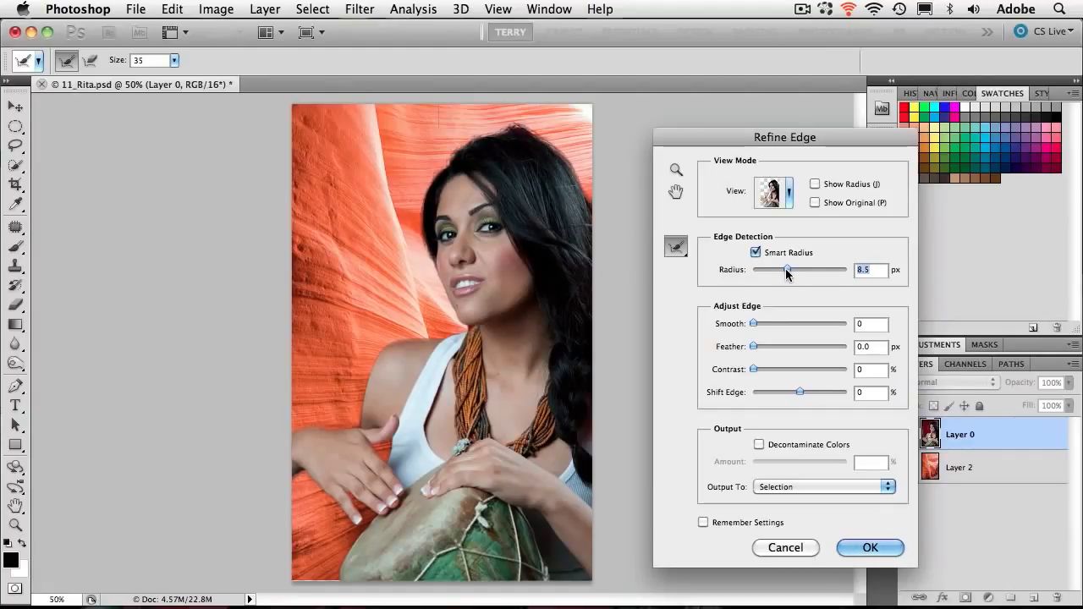
pyautogui.moveTo(785, 269); pyautogui.dragTo(775, 271)
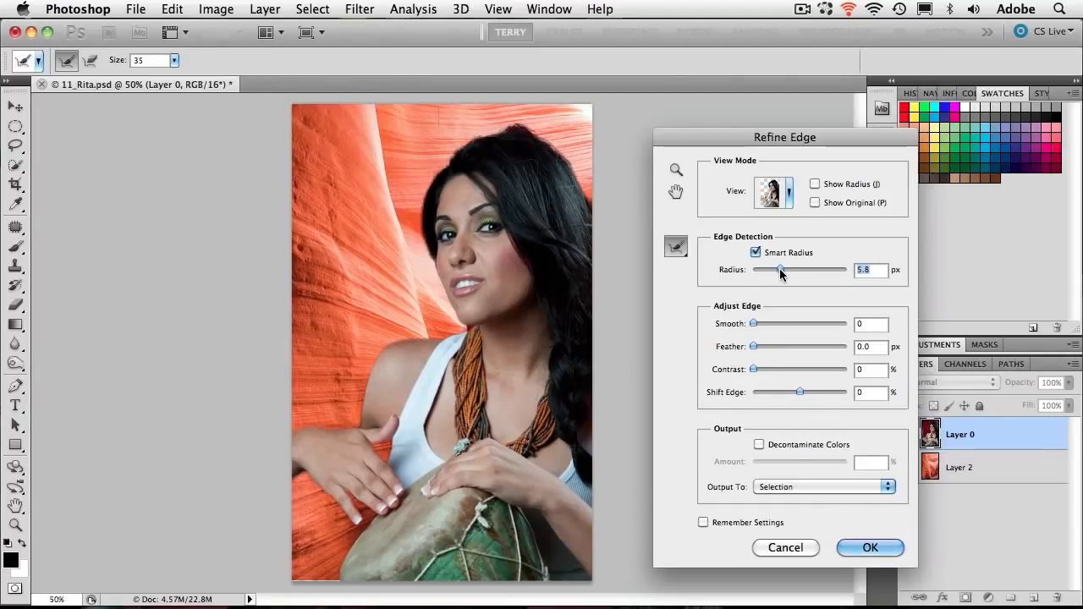
pyautogui.moveTo(782, 269); pyautogui.dragTo(782, 269)
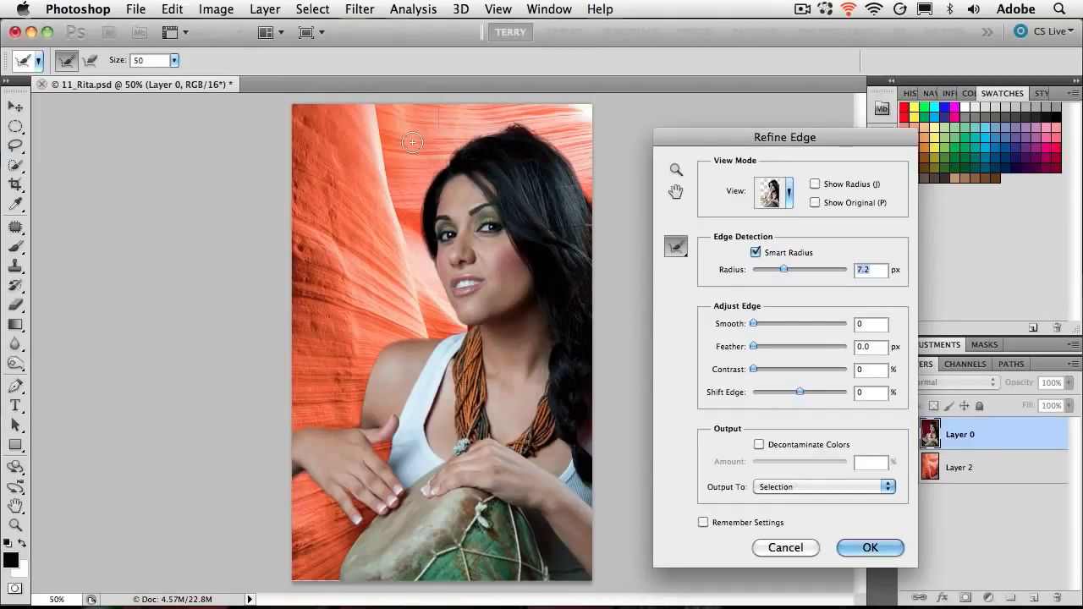
# - Set the Refine Radius brush size to 70 and paint along the outer hair edge from the cheek over the head
pyautogui.press(']')
pyautogui.press(']')
pyautogui.press(']')
pyautogui.press(']')
pyautogui.press(']')
pyautogui.press(']')
pyautogui.press('[')
pyautogui.press('[')
pyautogui.press('[')
pyautogui.press('[')
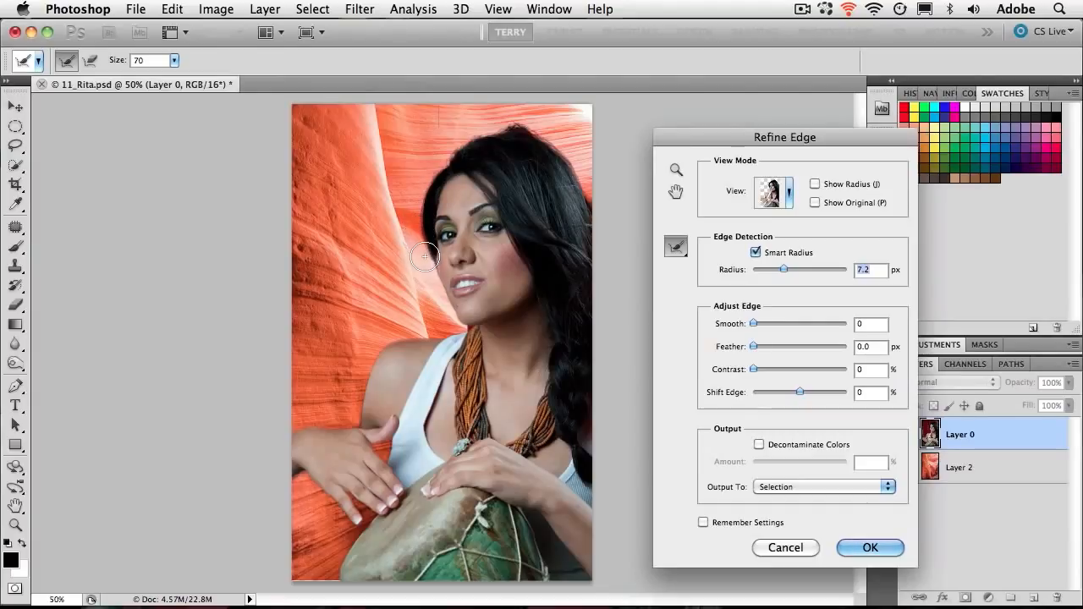
pyautogui.moveTo(427, 264)
pyautogui.mouseDown()
pyautogui.moveTo(425, 185)
pyautogui.moveTo(453, 149)
pyautogui.moveTo(492, 128)
pyautogui.moveTo(556, 141)
pyautogui.moveTo(578, 171)
pyautogui.moveTo(584, 221)
pyautogui.mouseUp()
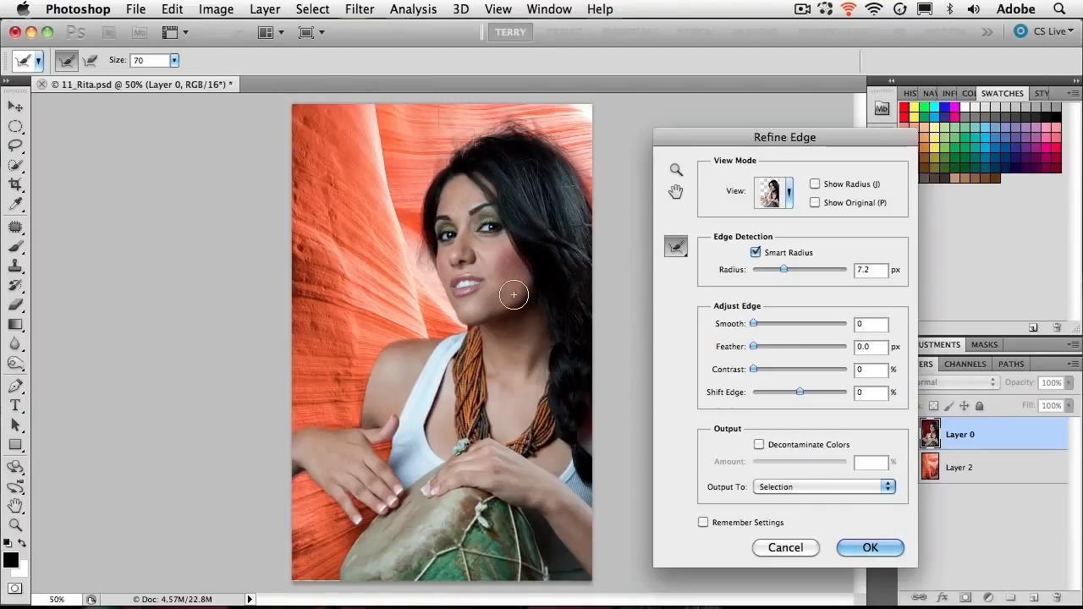
# - Paint with Refine Radius over the red curtain remnant between the chin and the necklace, and reduce the edge detection radius to 0.5 px
pyautogui.press('z')
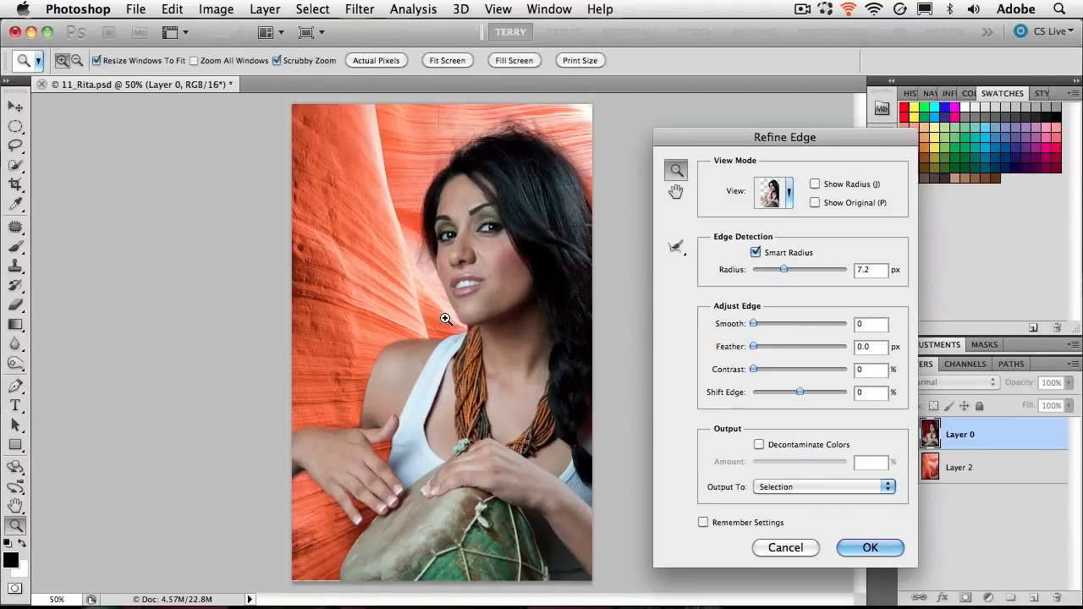
pyautogui.moveTo(448, 309); pyautogui.dragTo(532, 387)
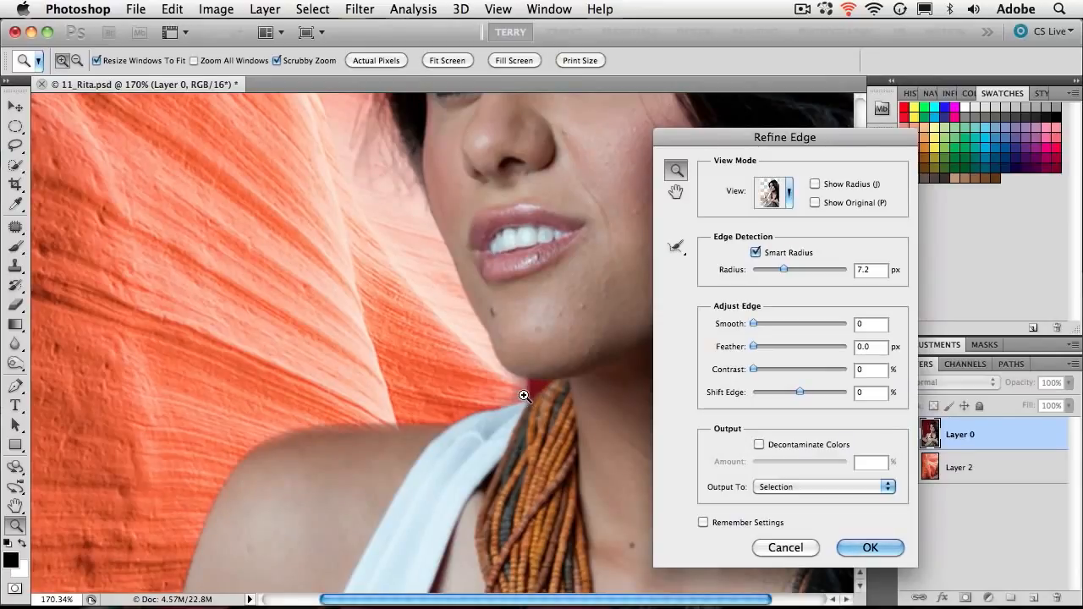
pyautogui.click(675, 244)
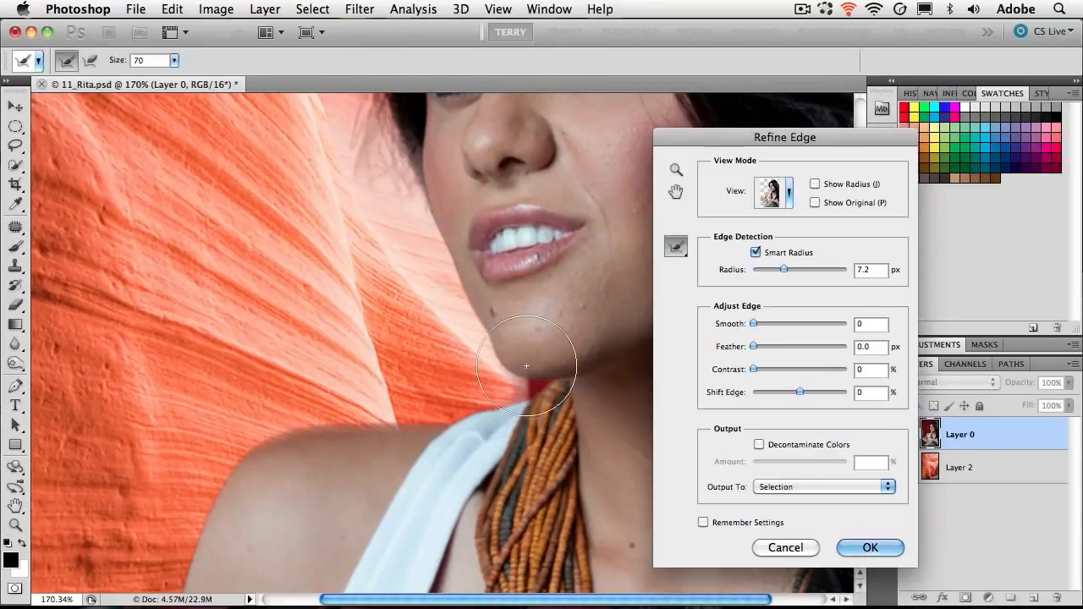
pyautogui.moveTo(534, 389)
pyautogui.mouseDown()
pyautogui.moveTo(499, 367)
pyautogui.moveTo(508, 364)
pyautogui.moveTo(510, 381)
pyautogui.moveTo(474, 376)
pyautogui.mouseUp()
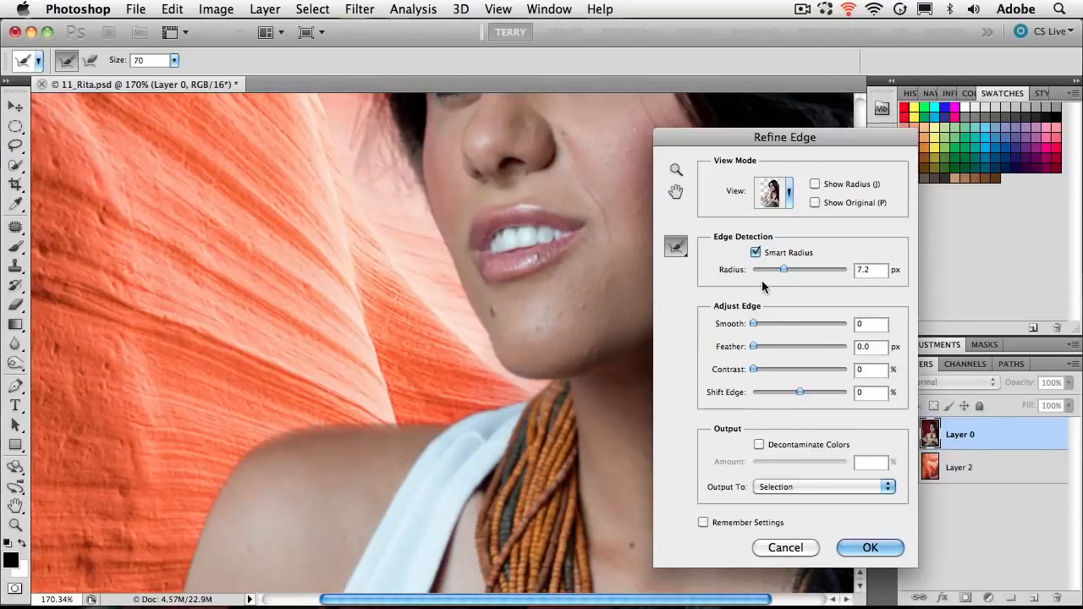
pyautogui.moveTo(779, 267); pyautogui.dragTo(768, 266)
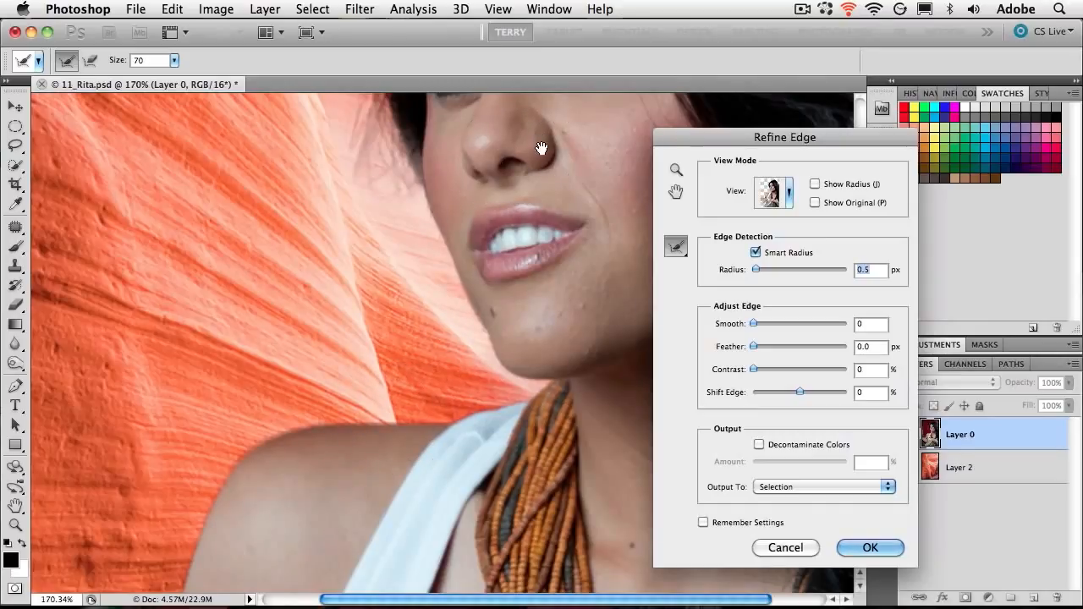
# - Reduce the refinement brush to 35 and erase the refinements over the see-through hair along the hairline above the forehead
pyautogui.moveTo(541, 148); pyautogui.dragTo(352, 355)
pyautogui.moveTo(486, 157)
pyautogui.mouseDown()
pyautogui.moveTo(438, 280)
pyautogui.moveTo(358, 338)
pyautogui.mouseUp()
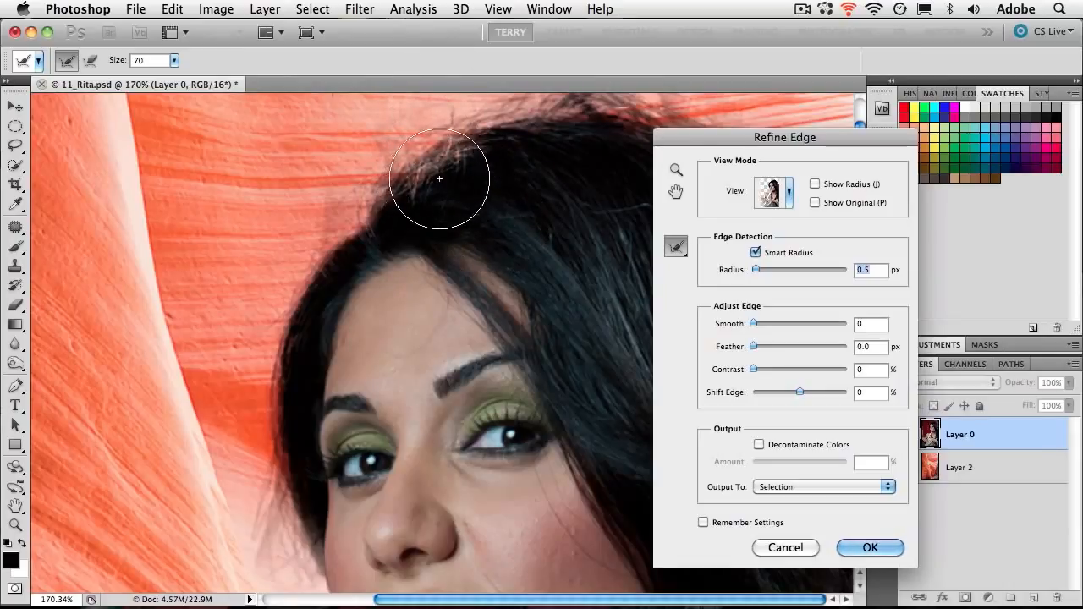
pyautogui.press('[')
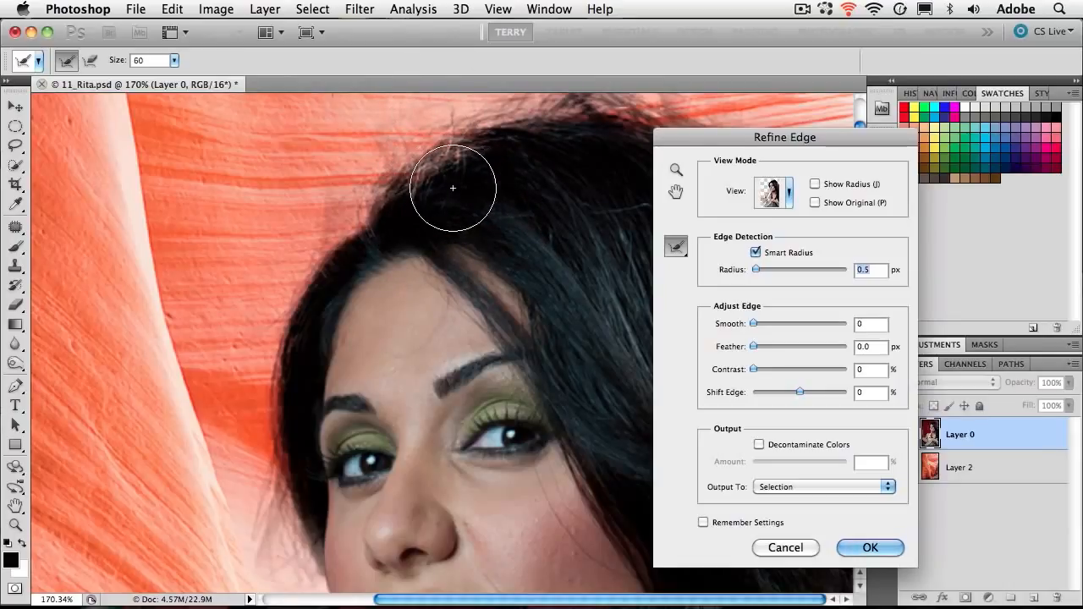
pyautogui.press('[')
pyautogui.press('[')
pyautogui.press('[')
pyautogui.press('[')
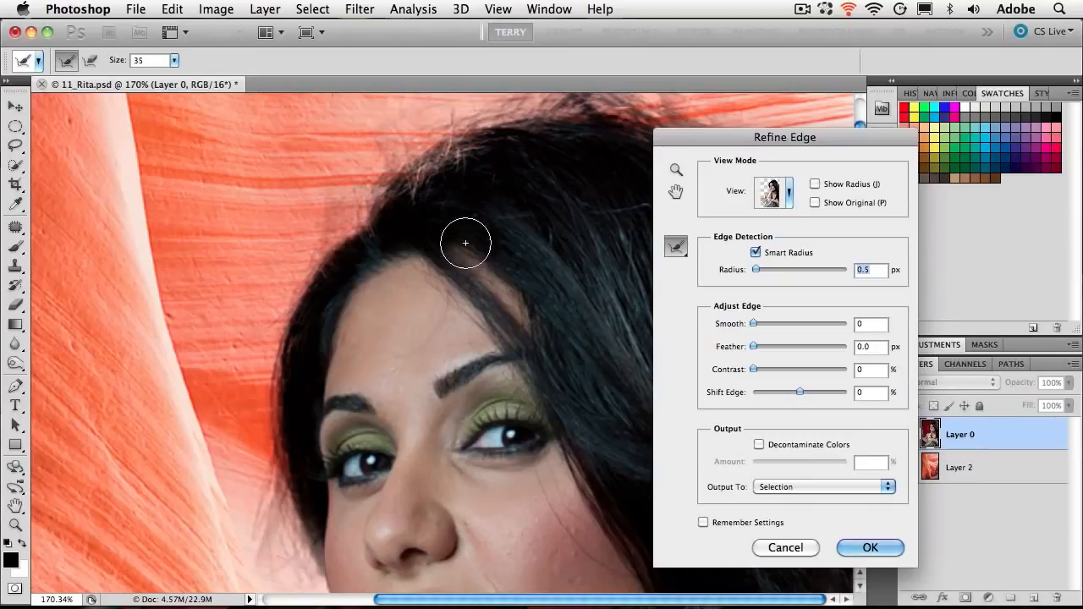
pyautogui.press('alt')
pyautogui.moveTo(476, 164)
pyautogui.mouseDown()
pyautogui.moveTo(461, 160)
pyautogui.moveTo(385, 213)
pyautogui.mouseUp()
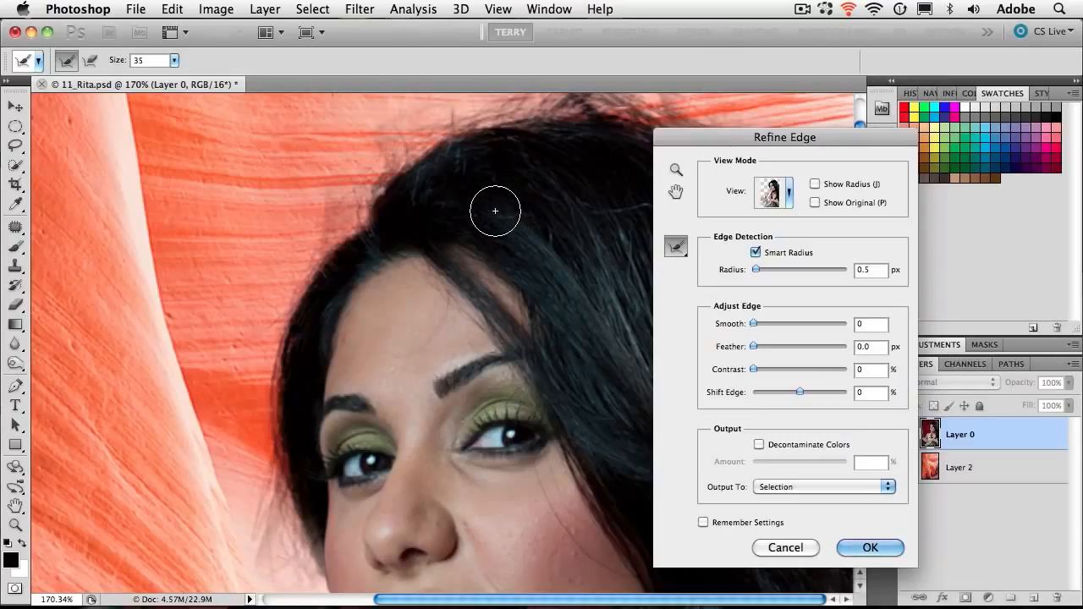
pyautogui.press('alt')
pyautogui.moveTo(393, 204)
pyautogui.mouseDown()
pyautogui.moveTo(358, 222)
pyautogui.moveTo(368, 266)
pyautogui.moveTo(415, 242)
pyautogui.mouseUp()
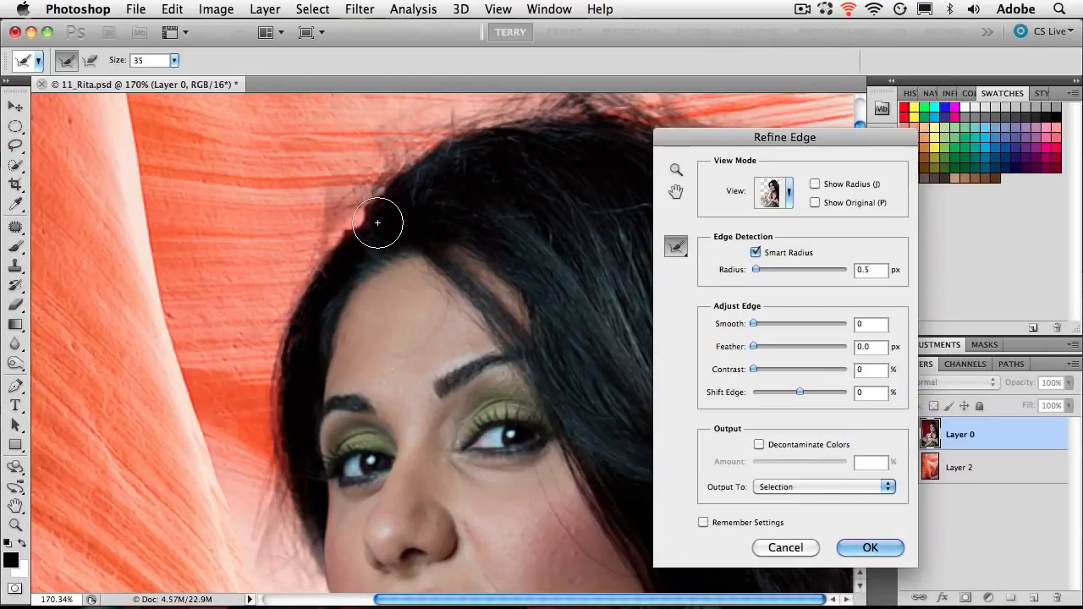
pyautogui.moveTo(335, 242)
pyautogui.mouseDown()
pyautogui.moveTo(384, 184)
pyautogui.moveTo(450, 179)
pyautogui.moveTo(536, 213)
pyautogui.mouseUp()
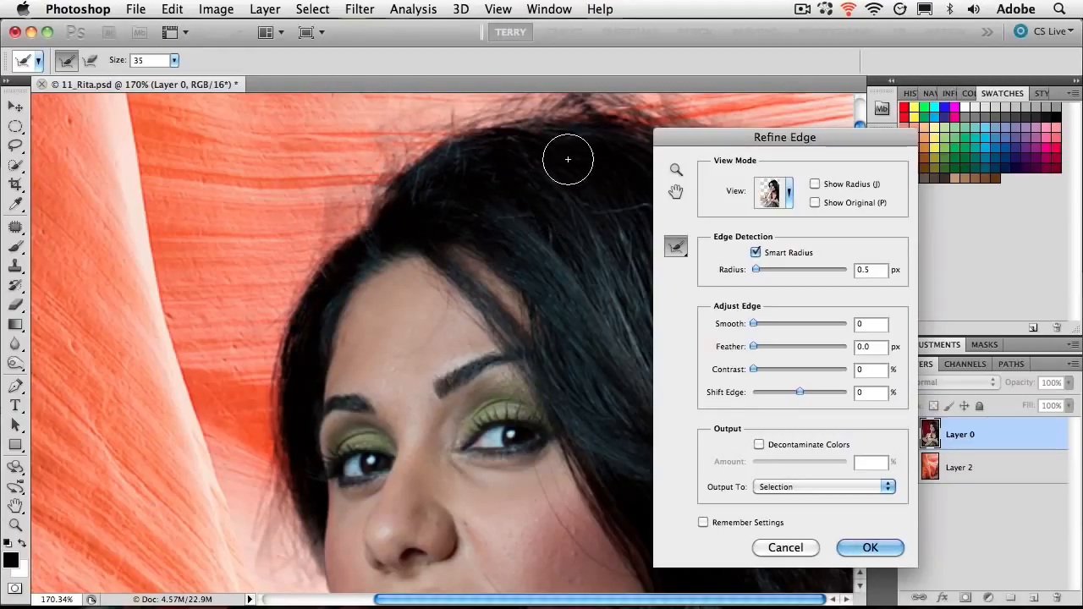
# - Move the dialog off the image and brush over the stray vertical line above the head and the hazy edge beside the hairline
pyautogui.moveTo(737, 140); pyautogui.dragTo(993, 173)
pyautogui.moveTo(733, 244); pyautogui.dragTo(643, 307)
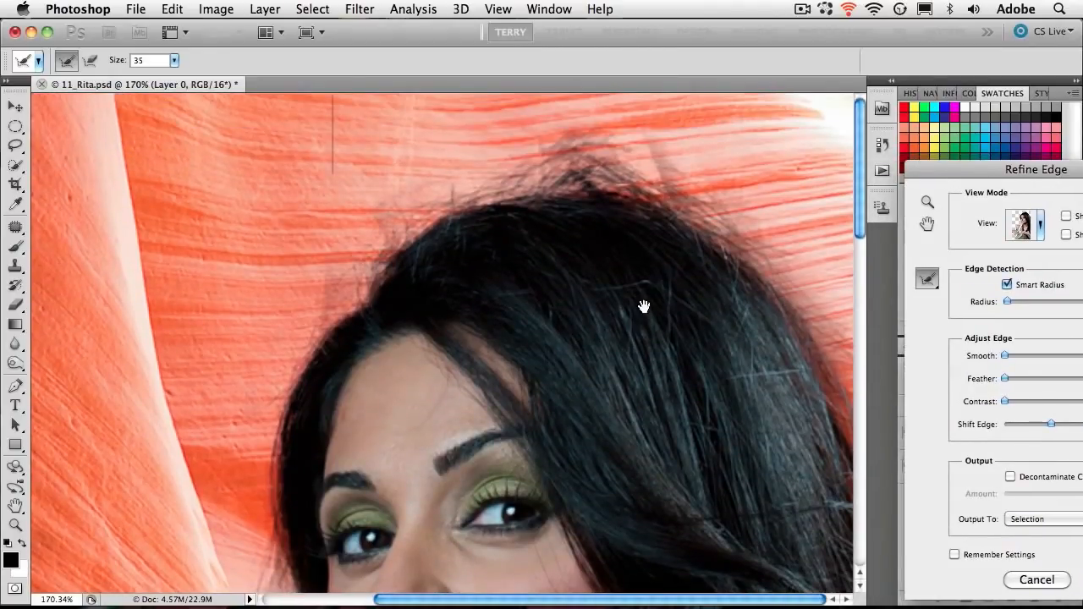
pyautogui.moveTo(332, 166); pyautogui.dragTo(333, 94)
pyautogui.moveTo(333, 281)
pyautogui.mouseDown()
pyautogui.moveTo(347, 279)
pyautogui.moveTo(306, 298)
pyautogui.moveTo(327, 284)
pyautogui.moveTo(296, 343)
pyautogui.mouseUp()
pyautogui.moveTo(327, 308); pyautogui.dragTo(292, 339)
# - Examine the cutout edge along the hair, face, chin and shoulder for remaining curtain remnants
pyautogui.moveTo(653, 270); pyautogui.dragTo(583, 153)
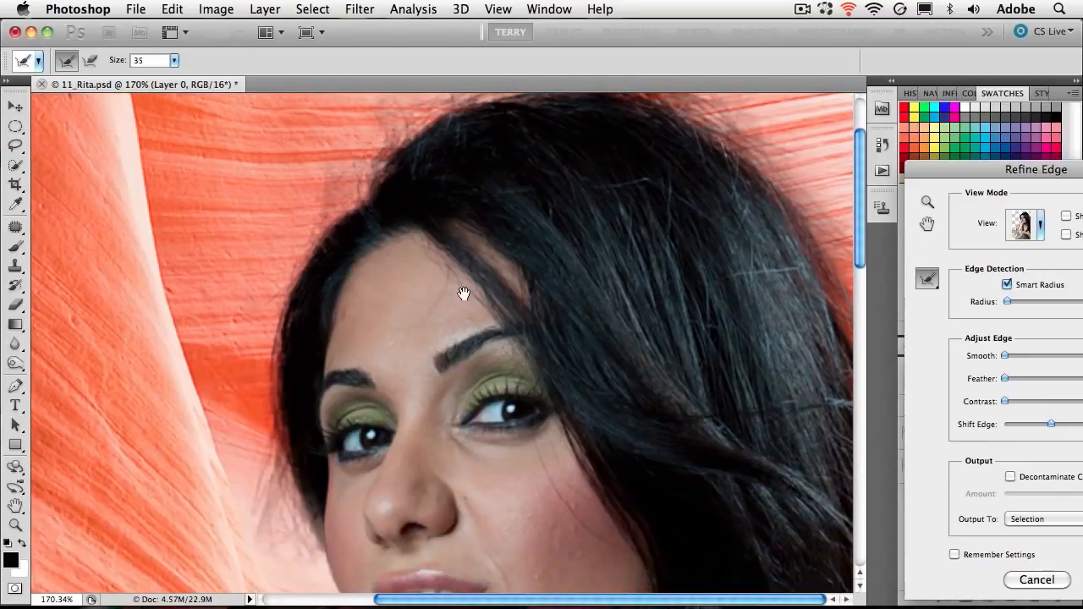
pyautogui.moveTo(496, 302); pyautogui.dragTo(507, 114)
pyautogui.moveTo(494, 423); pyautogui.dragTo(498, 149)
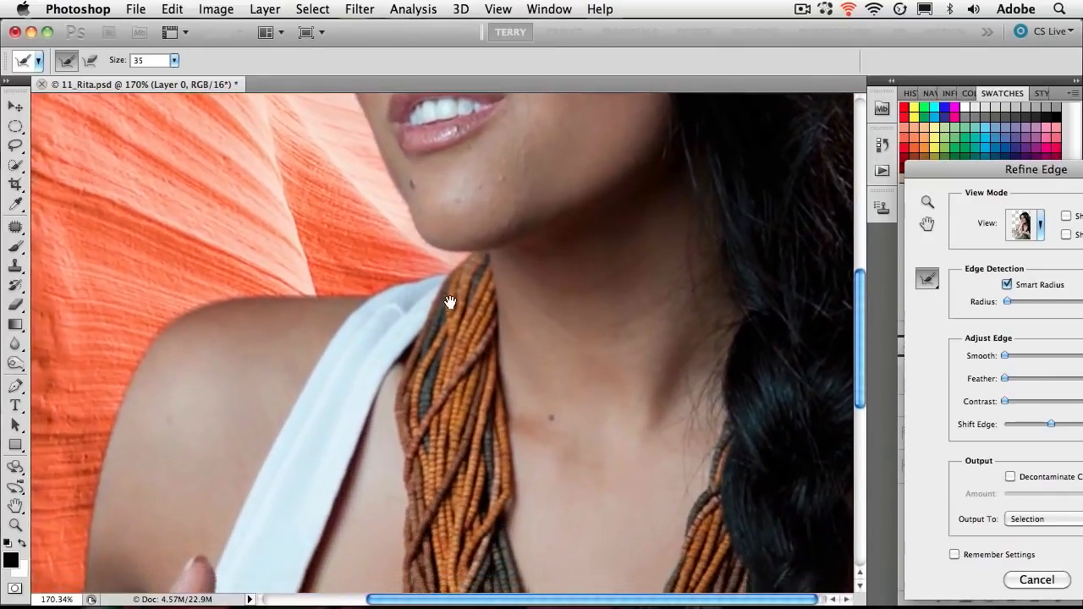
pyautogui.moveTo(449, 302); pyautogui.dragTo(528, 182)
pyautogui.moveTo(385, 414); pyautogui.dragTo(491, 184)
pyautogui.moveTo(599, 275); pyautogui.dragTo(416, 345)
pyautogui.moveTo(549, 229); pyautogui.dragTo(539, 363)
pyautogui.moveTo(540, 200); pyautogui.dragTo(539, 340)
pyautogui.moveTo(512, 288); pyautogui.dragTo(512, 355)
pyautogui.moveTo(453, 217); pyautogui.dragTo(530, 310)
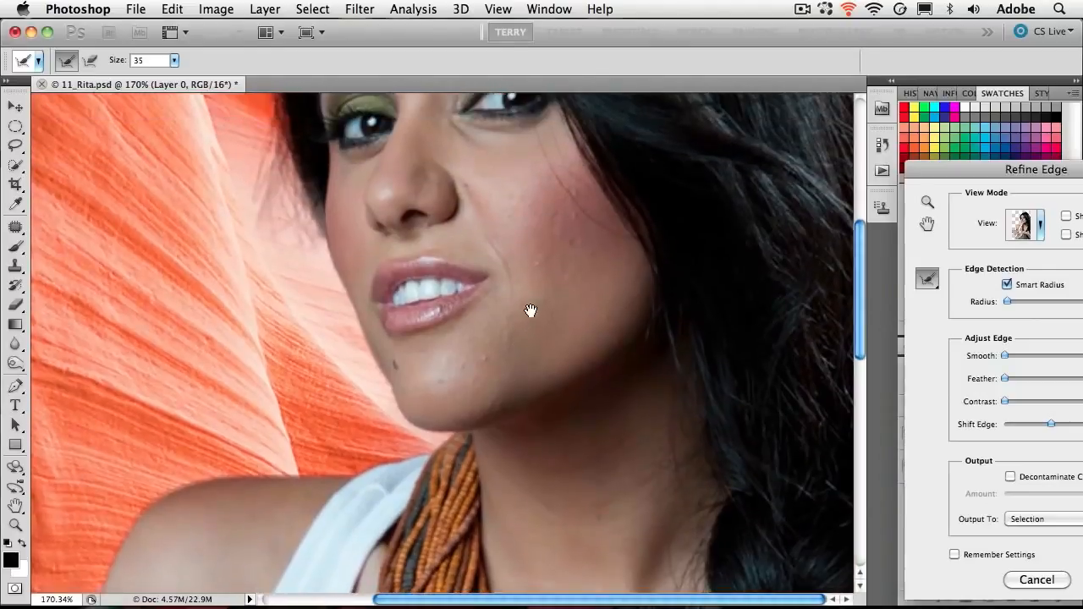
pyautogui.moveTo(570, 275); pyautogui.dragTo(493, 330)
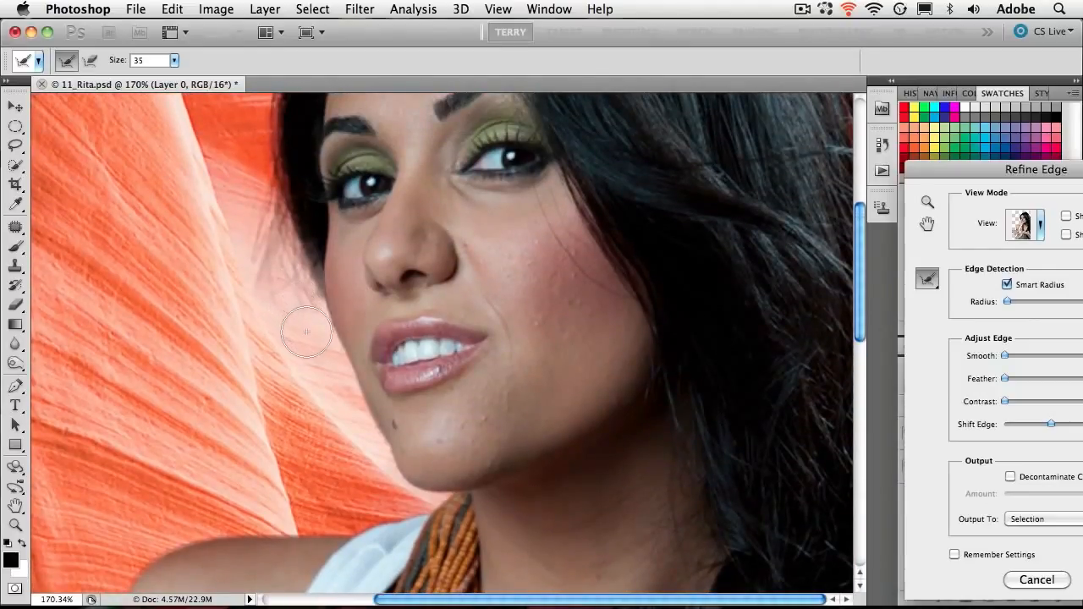
# - Paint with Refine Radius over the loose hair wisps beside the cheek and eye, and review the whole cutout
pyautogui.moveTo(264, 272); pyautogui.dragTo(242, 203)
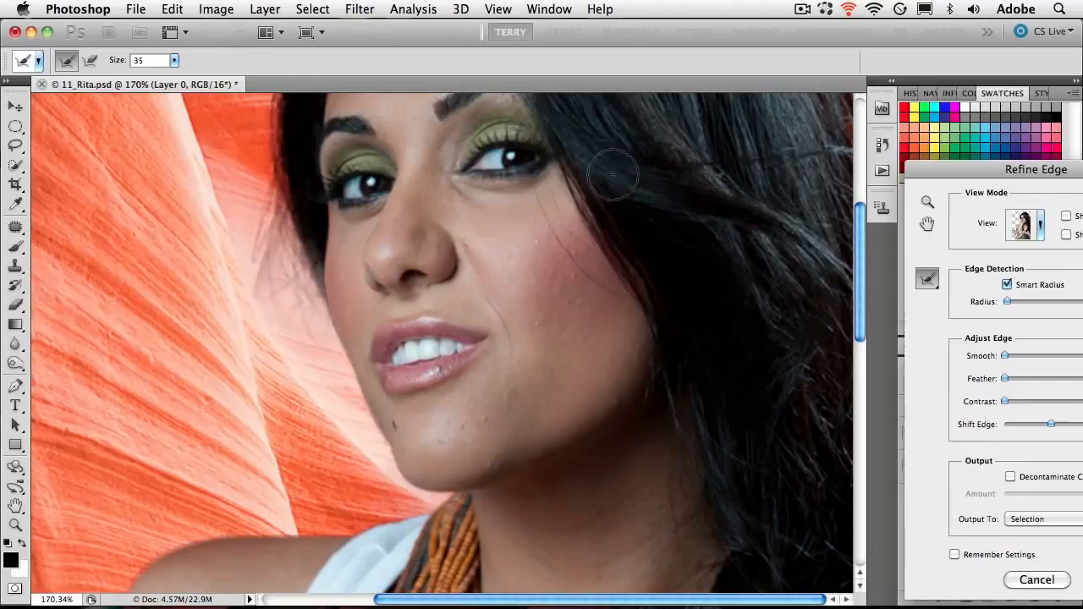
pyautogui.moveTo(672, 172); pyautogui.dragTo(595, 346)
pyautogui.moveTo(633, 269)
pyautogui.mouseDown()
pyautogui.moveTo(626, 367)
pyautogui.moveTo(636, 317)
pyautogui.moveTo(616, 307)
pyautogui.mouseUp()
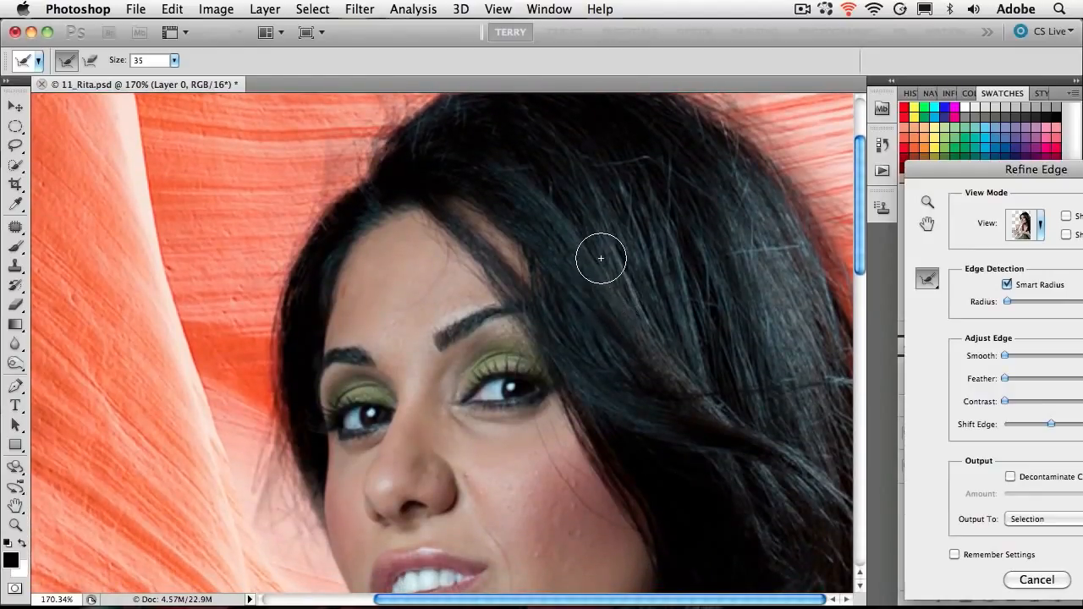
pyautogui.press('super+minus')
pyautogui.press('super+minus')
pyautogui.press('super+minus')
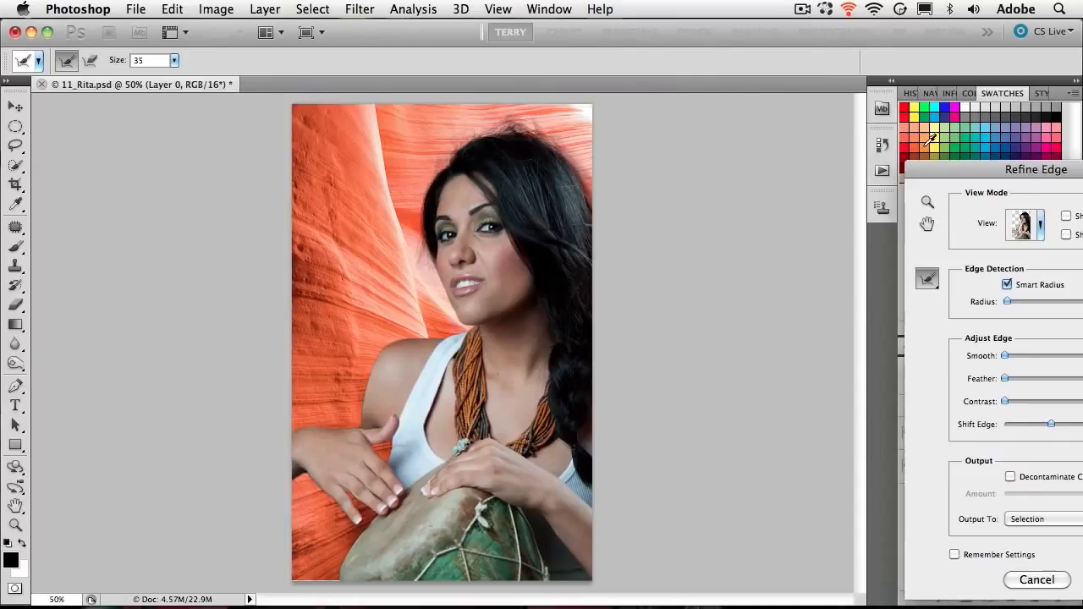
# - Raise the edge detection radius to 1.5 px, try expanding the edge, and settle Shift Edge at -7%
pyautogui.moveTo(934, 173); pyautogui.dragTo(662, 145)
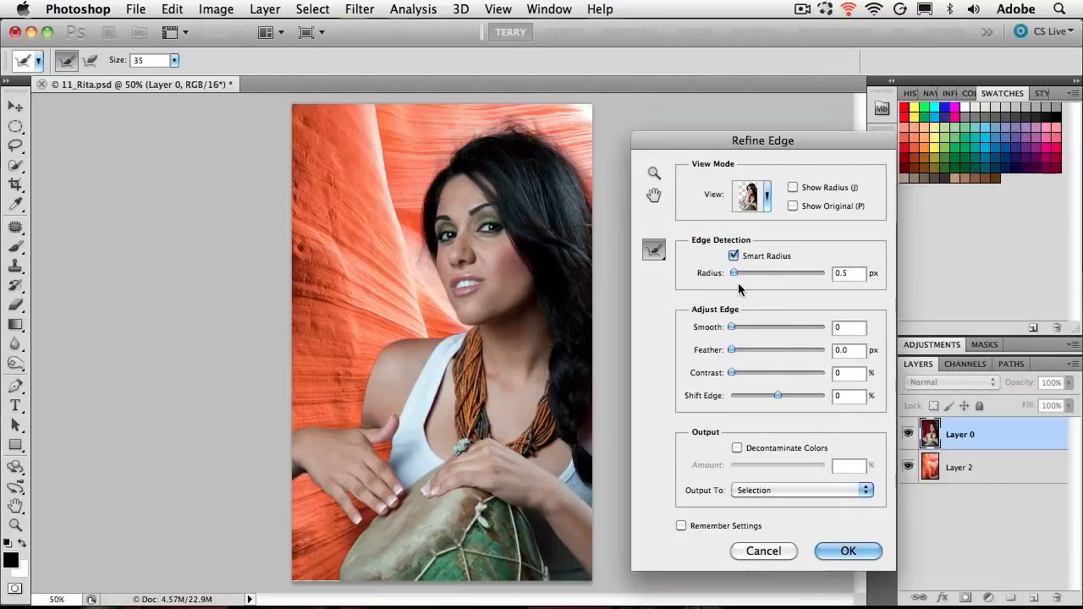
pyautogui.moveTo(733, 274); pyautogui.dragTo(739, 274)
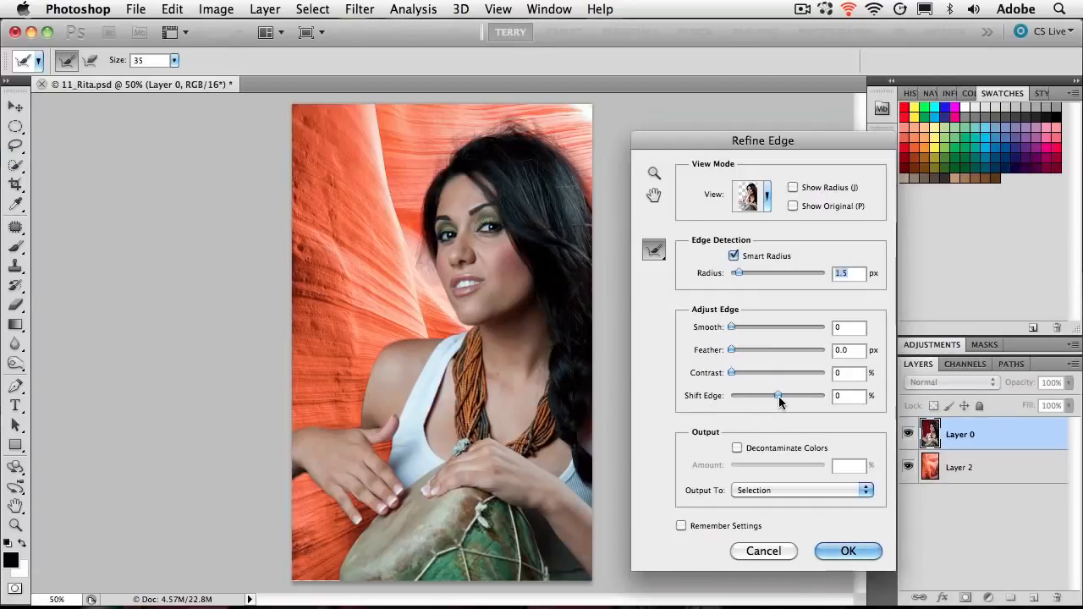
pyautogui.moveTo(777, 395); pyautogui.dragTo(800, 394)
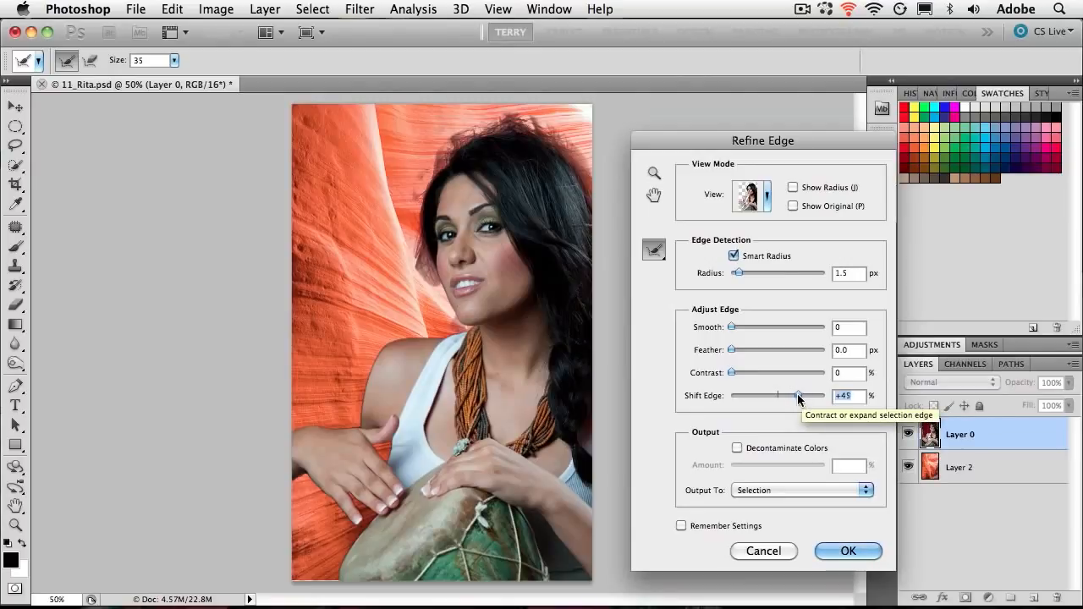
pyautogui.moveTo(787, 395)
pyautogui.mouseDown()
pyautogui.moveTo(761, 396)
pyautogui.moveTo(773, 393)
pyautogui.mouseUp()
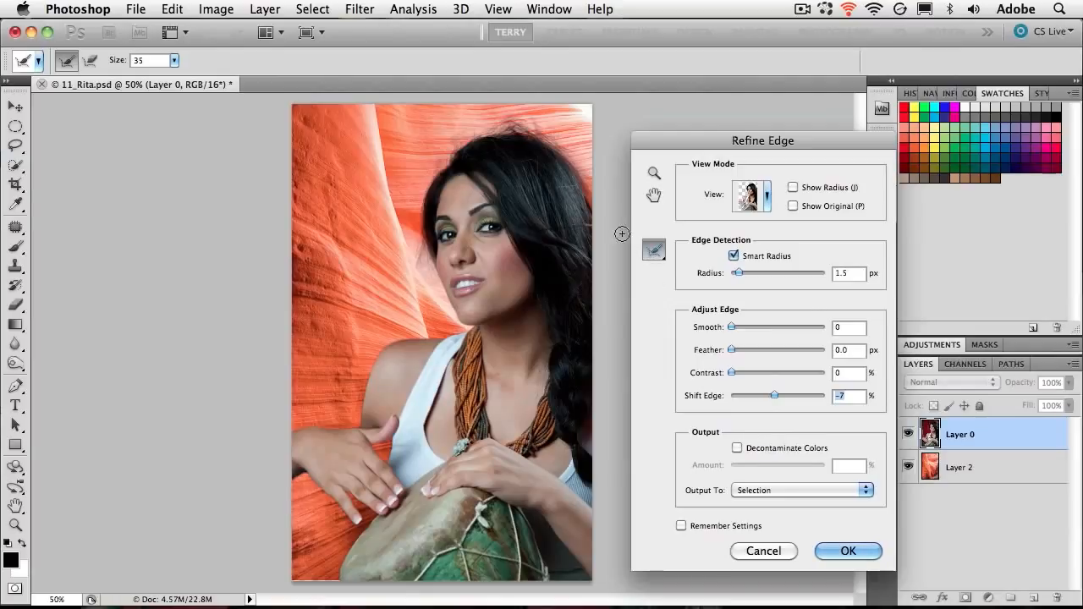
# - Enable Decontaminate Colors at 50%, comparing the hair fringe with the option off and on
pyautogui.press('z')
pyautogui.moveTo(558, 146); pyautogui.dragTo(554, 223)
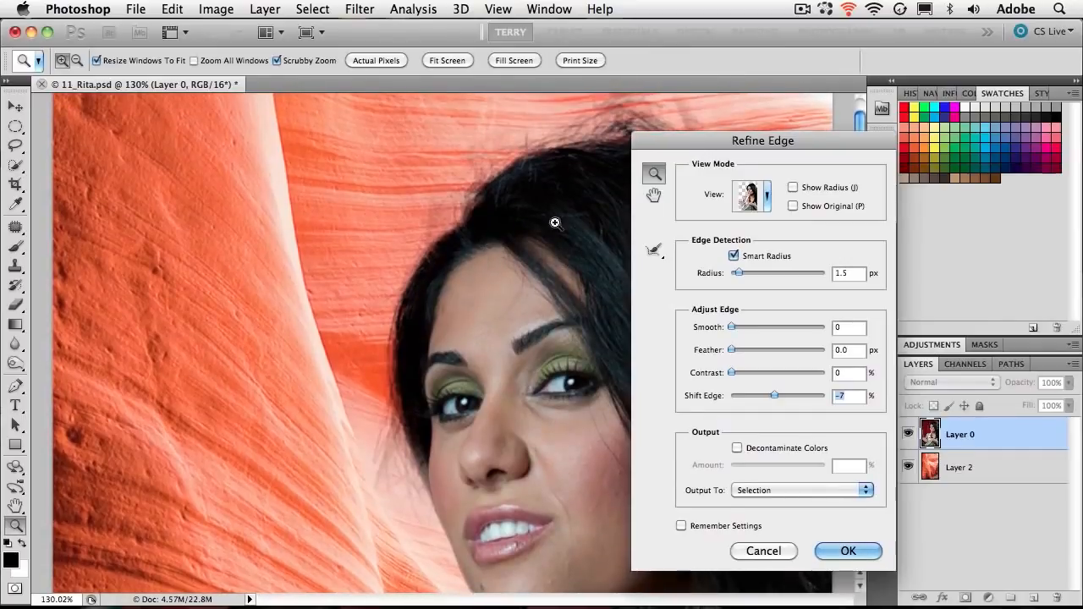
pyautogui.moveTo(700, 144); pyautogui.dragTo(914, 138)
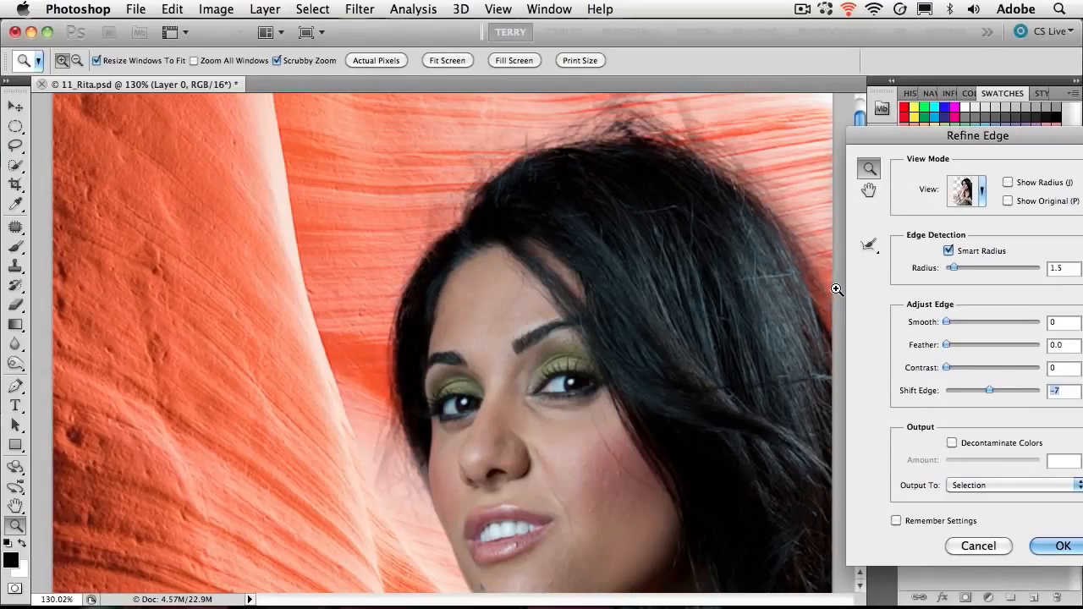
pyautogui.click(952, 444)
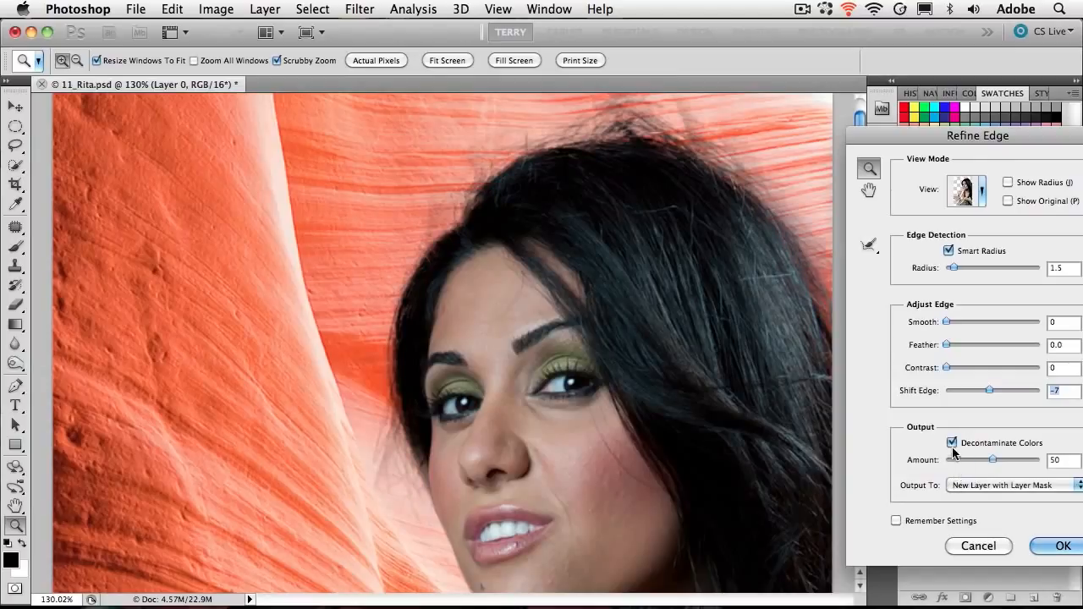
pyautogui.click(951, 443)
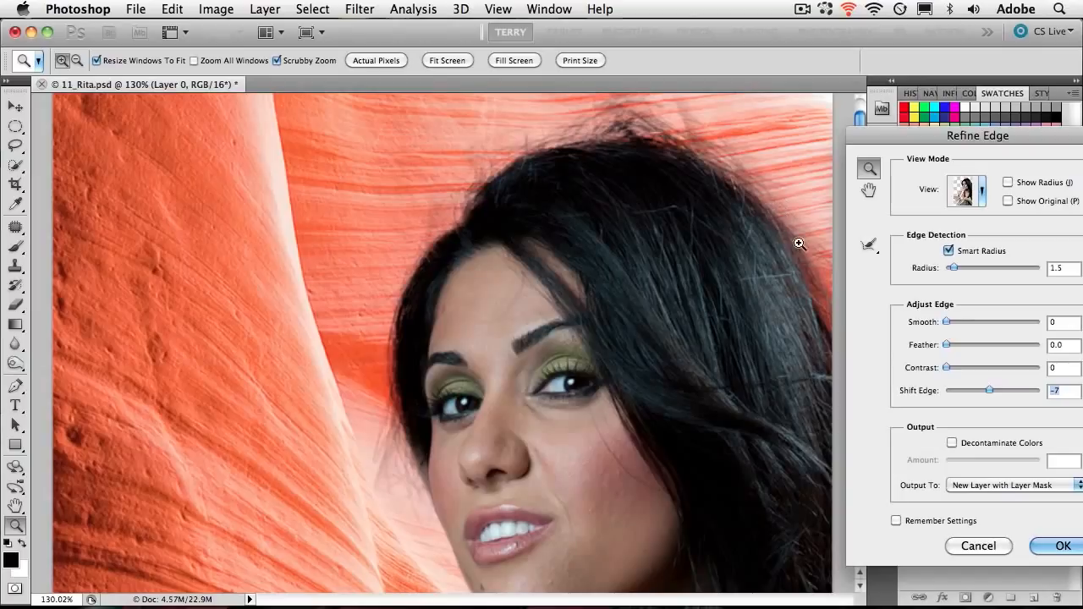
pyautogui.click(952, 443)
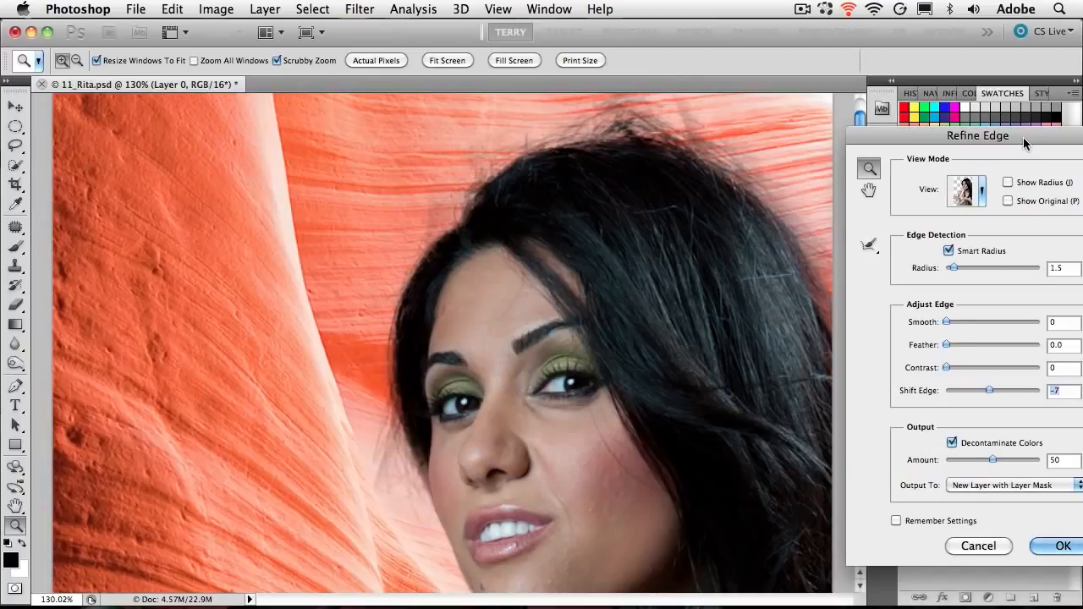
pyautogui.moveTo(1023, 137); pyautogui.dragTo(922, 118)
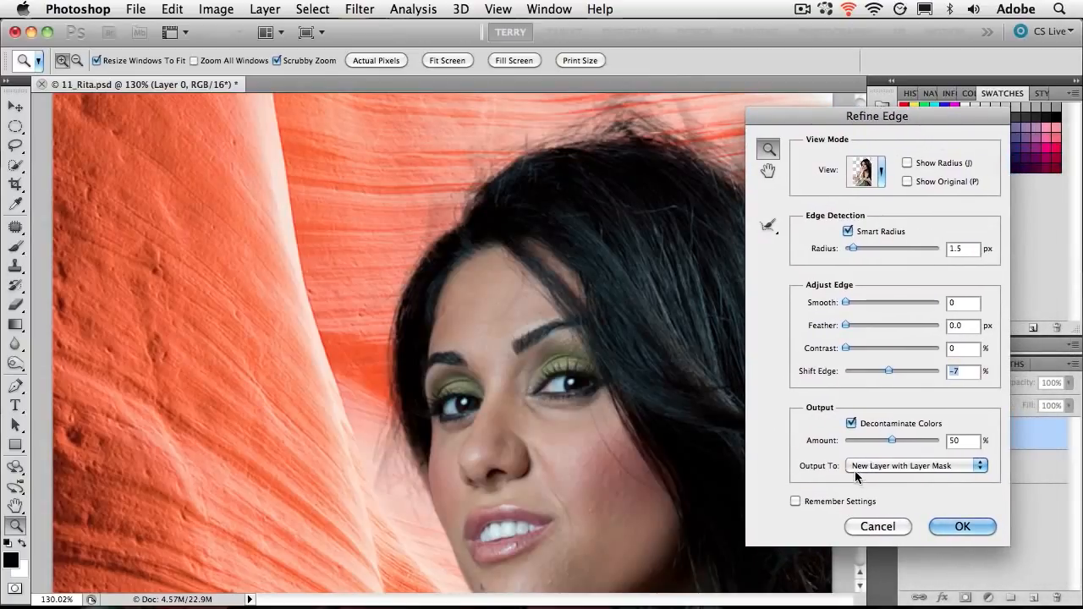
# - Examine the available output options with Decontaminate Colors on and off, keeping it on with New Layer with Layer Mask
pyautogui.click(927, 465)
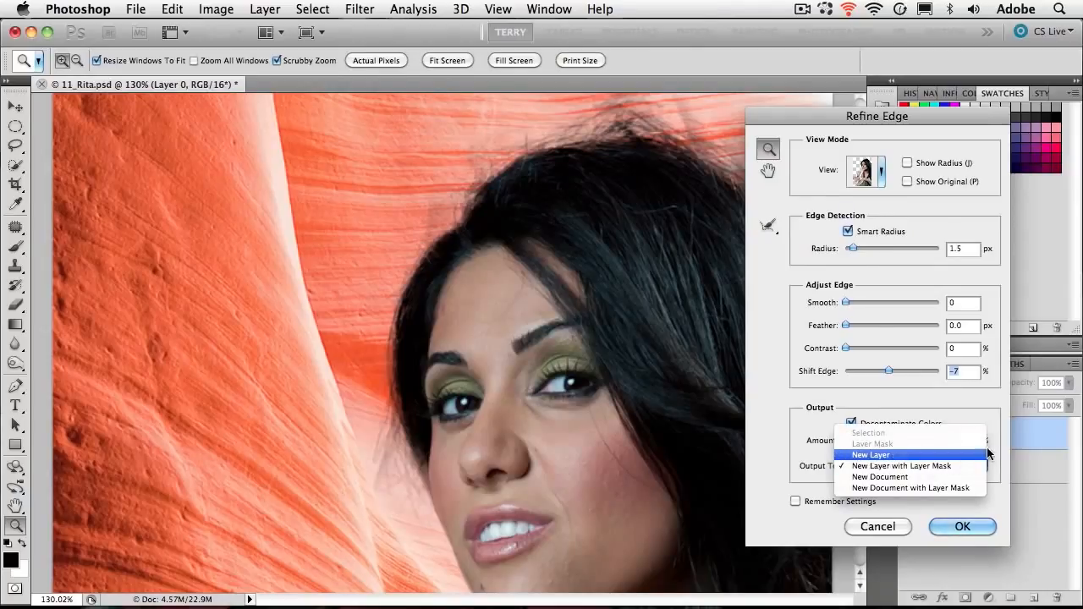
pyautogui.click(1012, 441)
pyautogui.click(905, 425)
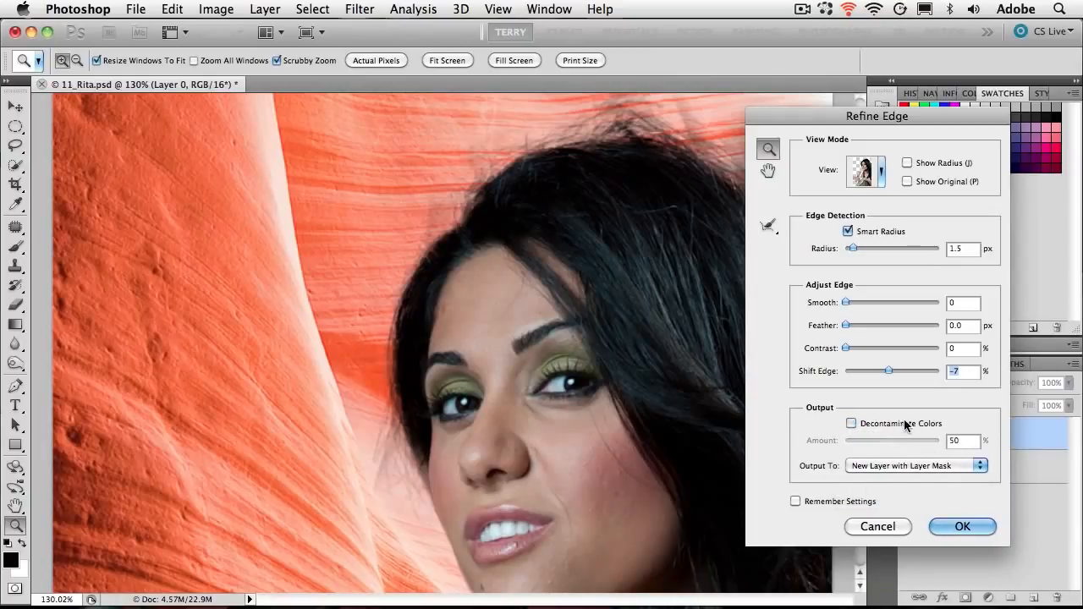
pyautogui.click(926, 465)
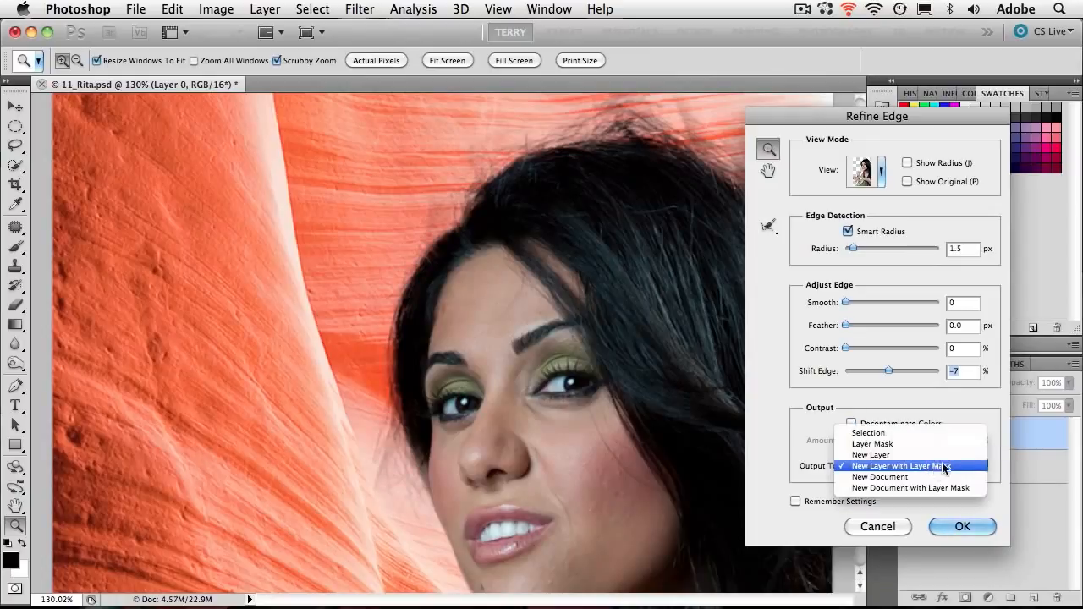
pyautogui.click(999, 398)
pyautogui.click(908, 425)
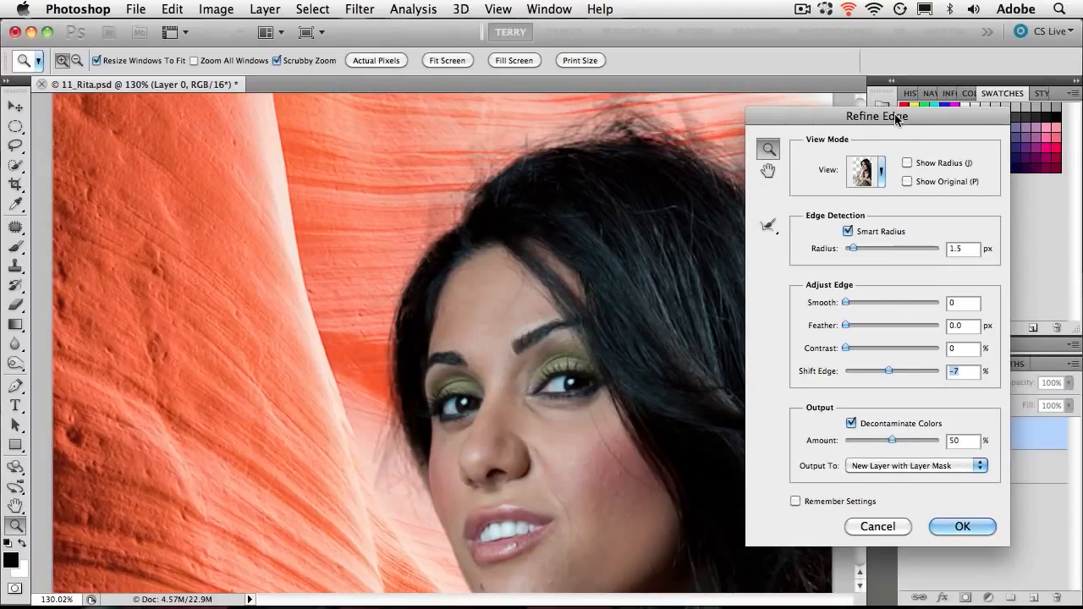
# - Set the decontamination amount to 49% and output the refined cutout as a new layer with layer mask
pyautogui.moveTo(898, 121); pyautogui.dragTo(957, 119)
pyautogui.moveTo(952, 440)
pyautogui.mouseDown()
pyautogui.moveTo(927, 441)
pyautogui.moveTo(969, 441)
pyautogui.moveTo(950, 446)
pyautogui.mouseUp()
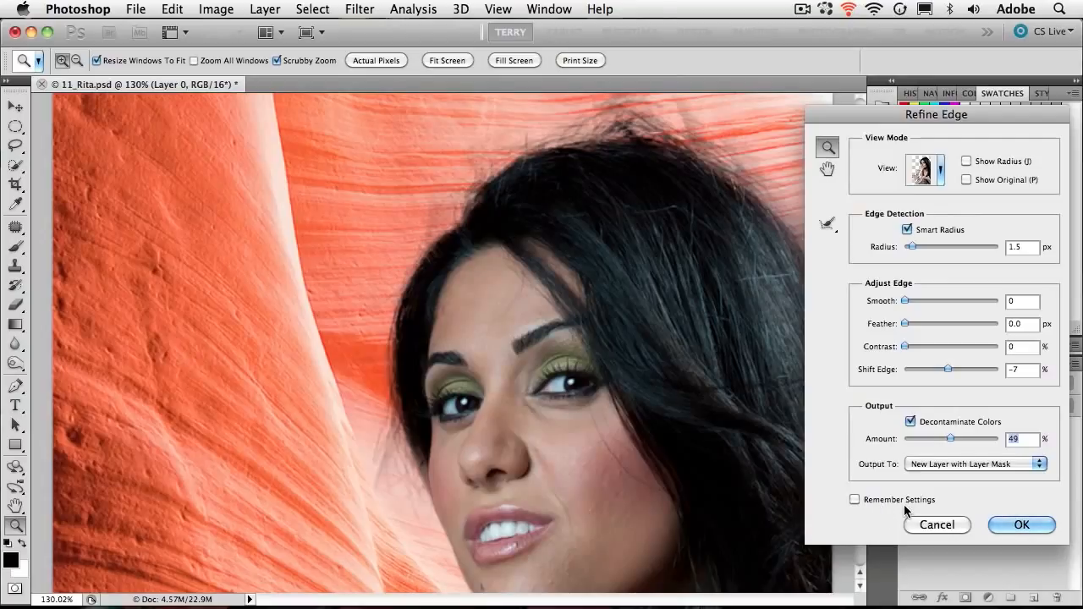
pyautogui.press('super+minus')
pyautogui.press('super+minus')
pyautogui.press('super+minus')
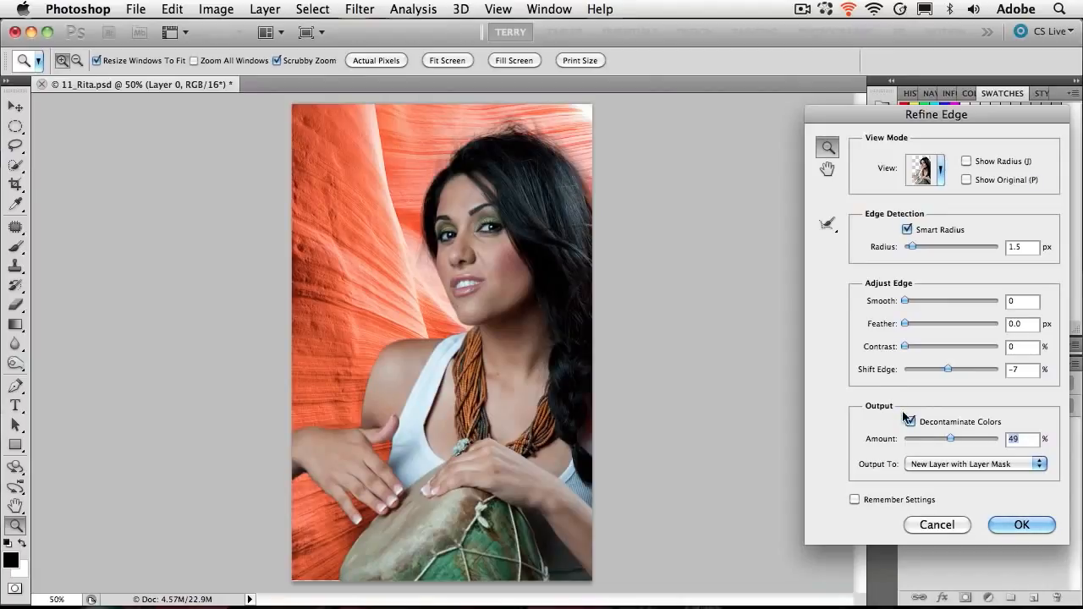
pyautogui.click(1018, 524)
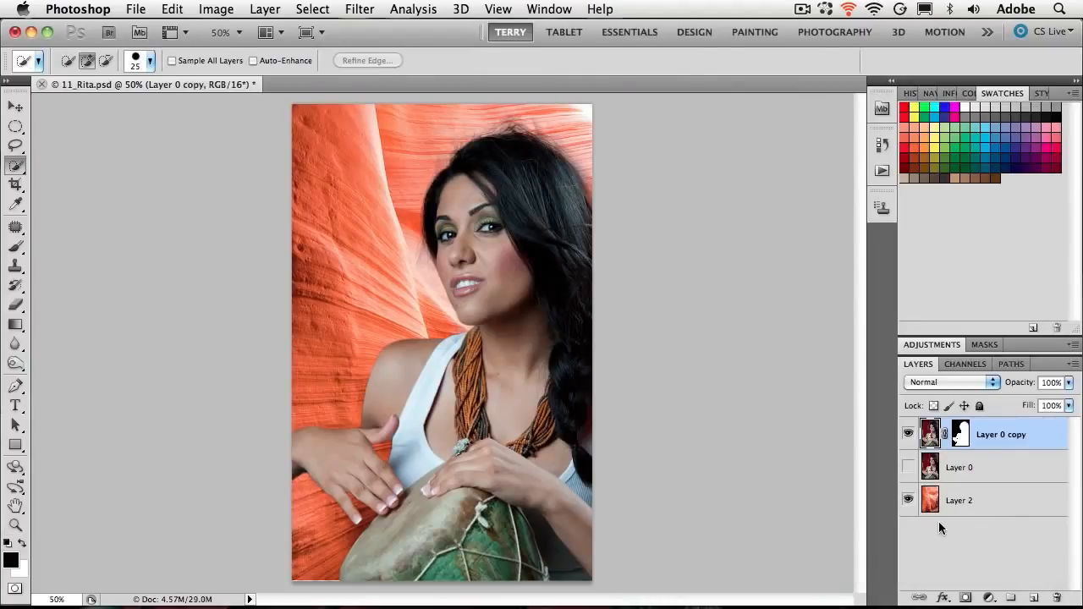
# - Compare the woman's layer with its layer mask disabled and enabled
pyautogui.click(962, 444)
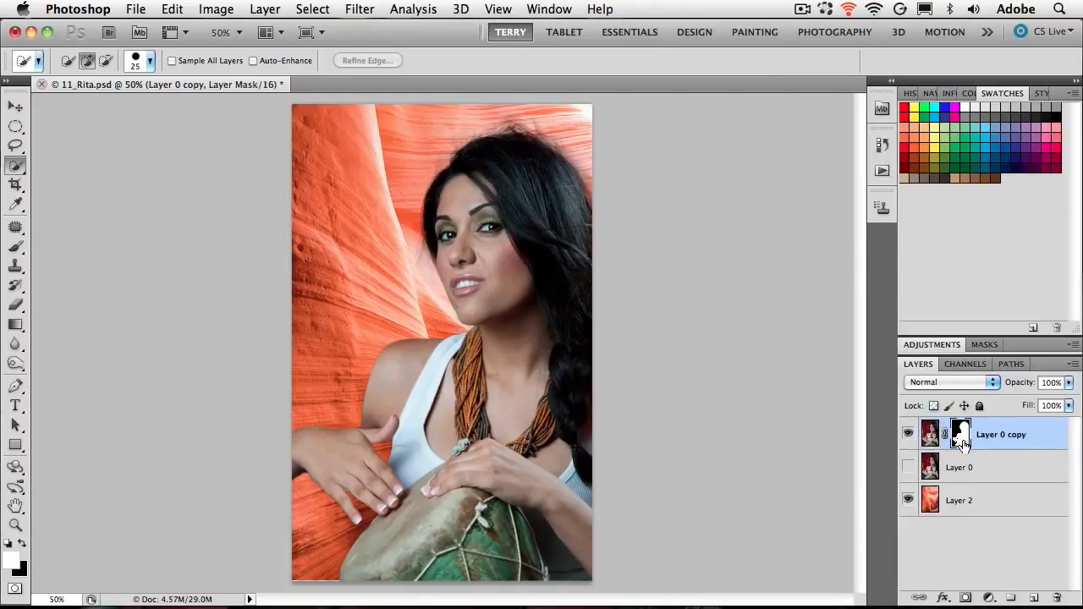
pyautogui.keyDown('shift'); pyautogui.click(963, 440); pyautogui.keyUp('shift')
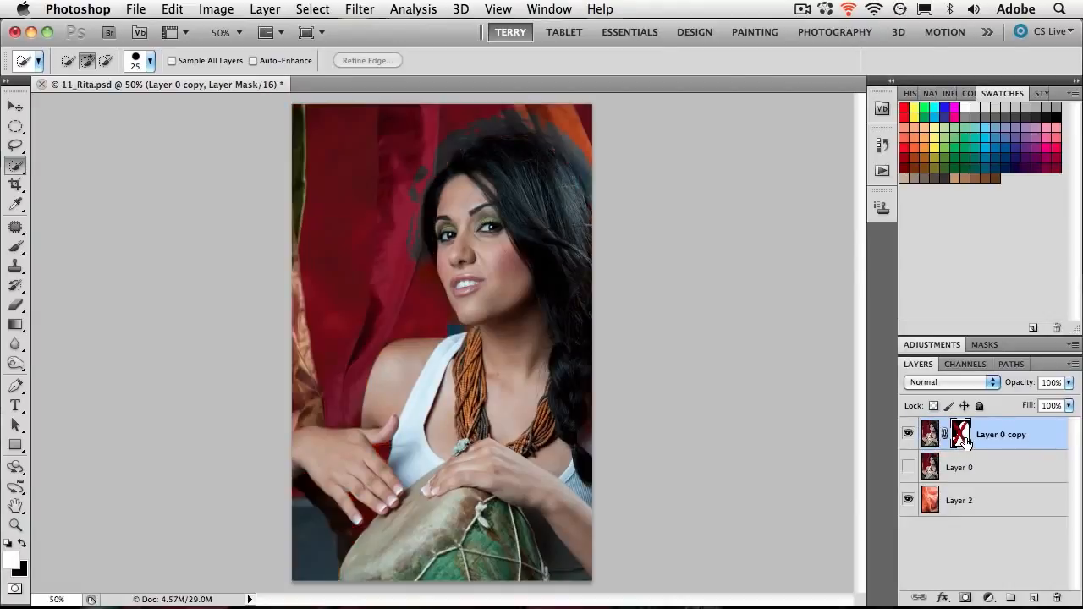
pyautogui.keyDown('shift'); pyautogui.click(963, 441); pyautogui.keyUp('shift')
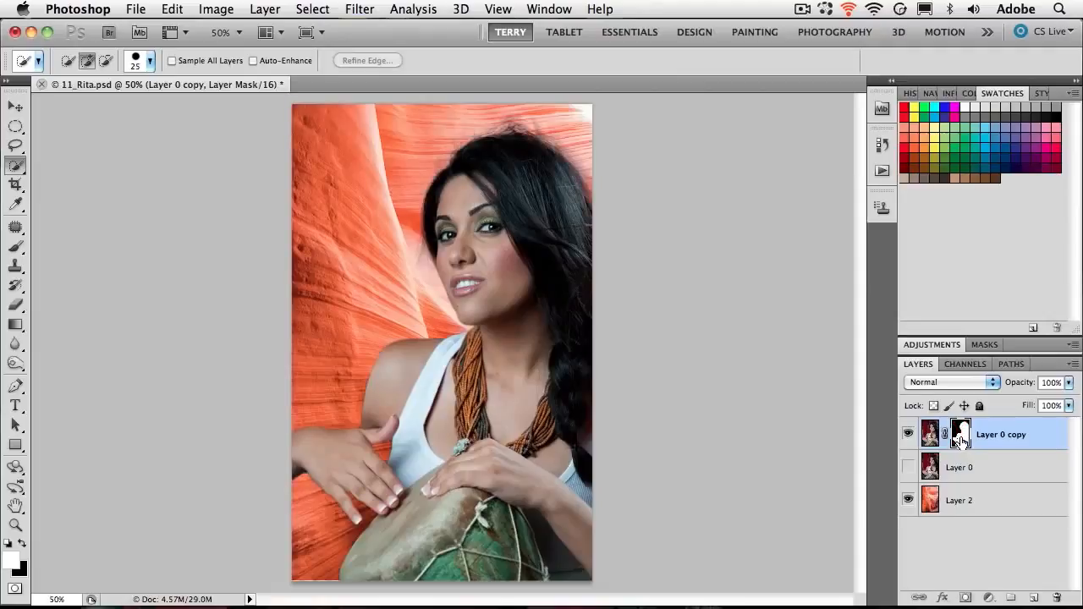
# - Display Layer 0 copy's mask alone and paint black at 60% brush opacity over the hair wisps beside the cheek
pyautogui.keyDown('alt'); pyautogui.click(963, 440); pyautogui.keyUp('alt')
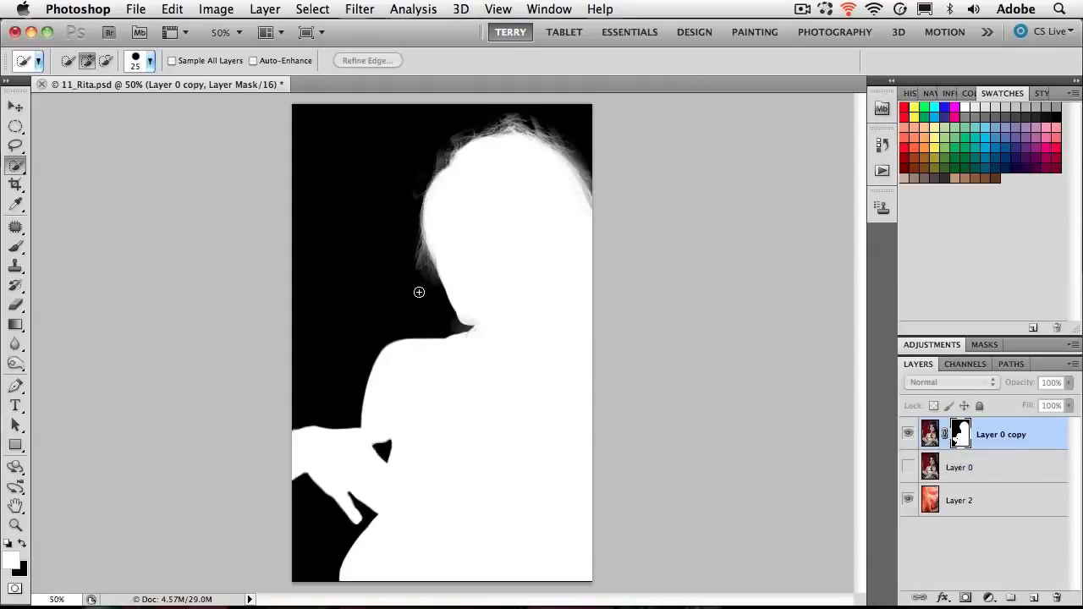
pyautogui.press('b')
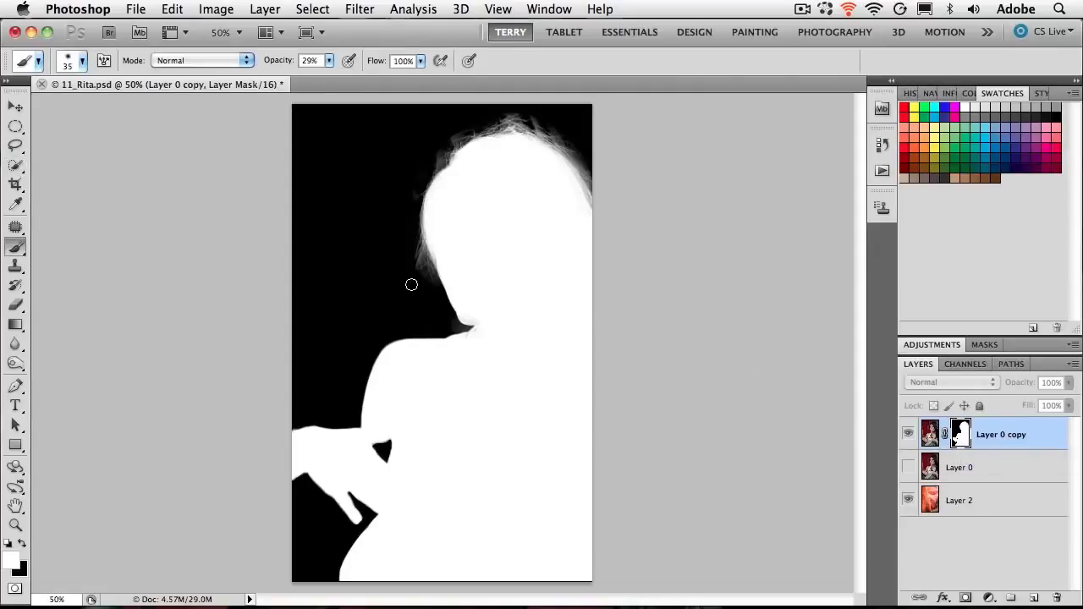
pyautogui.press('x')
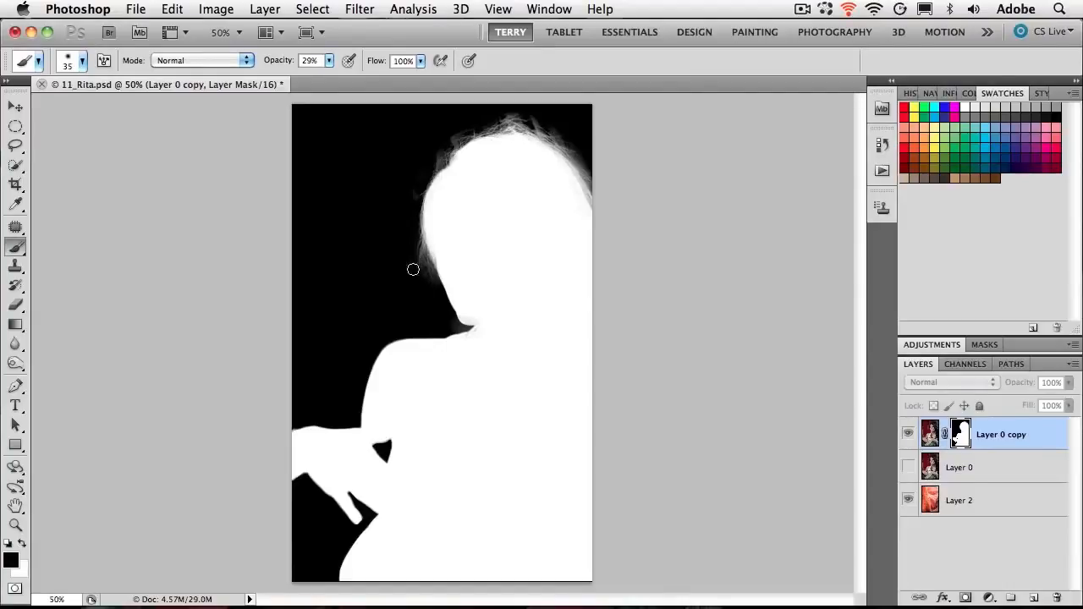
pyautogui.click(330, 63)
pyautogui.moveTo(330, 77); pyautogui.dragTo(358, 82)
pyautogui.moveTo(421, 282); pyautogui.dragTo(415, 276)
# - Review the composite image and the retouched layer mask in turn, ending on the composite with the layer's image selected
pyautogui.click(930, 435)
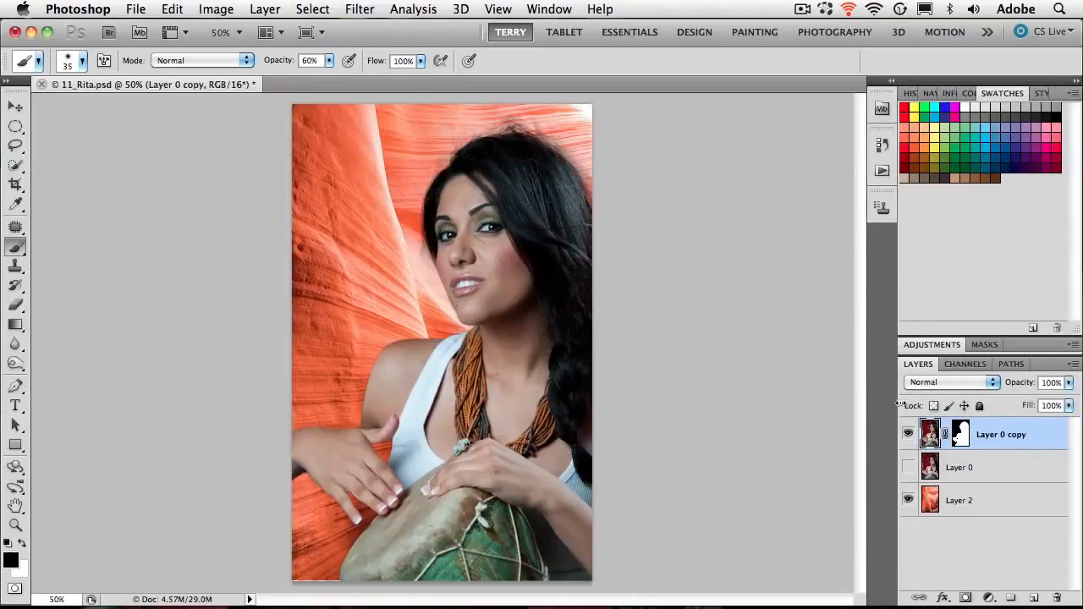
pyautogui.click(958, 433)
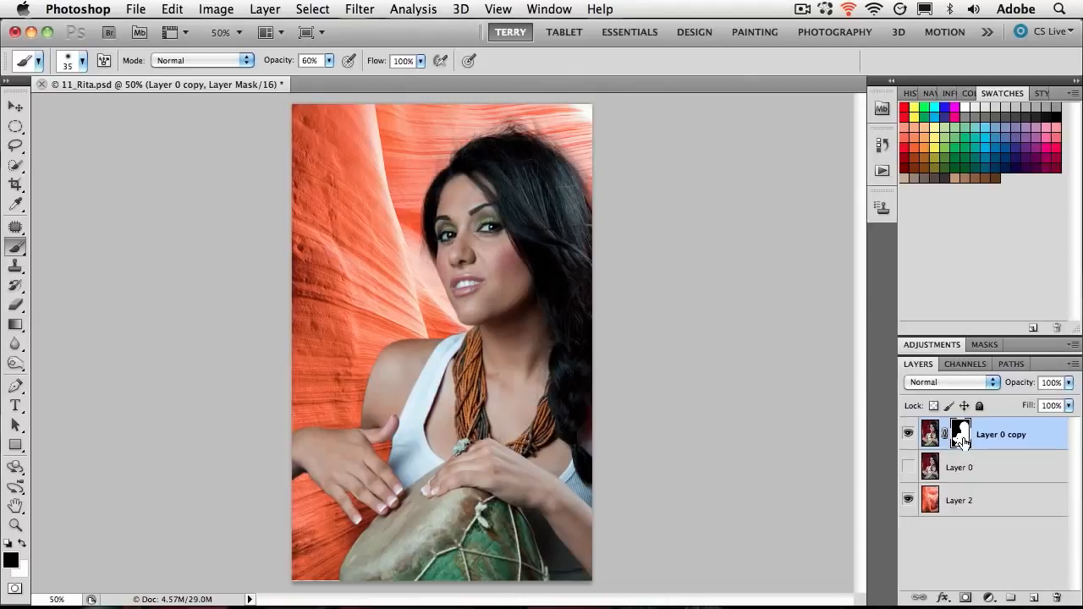
pyautogui.keyDown('alt'); pyautogui.click(960, 435); pyautogui.keyUp('alt')
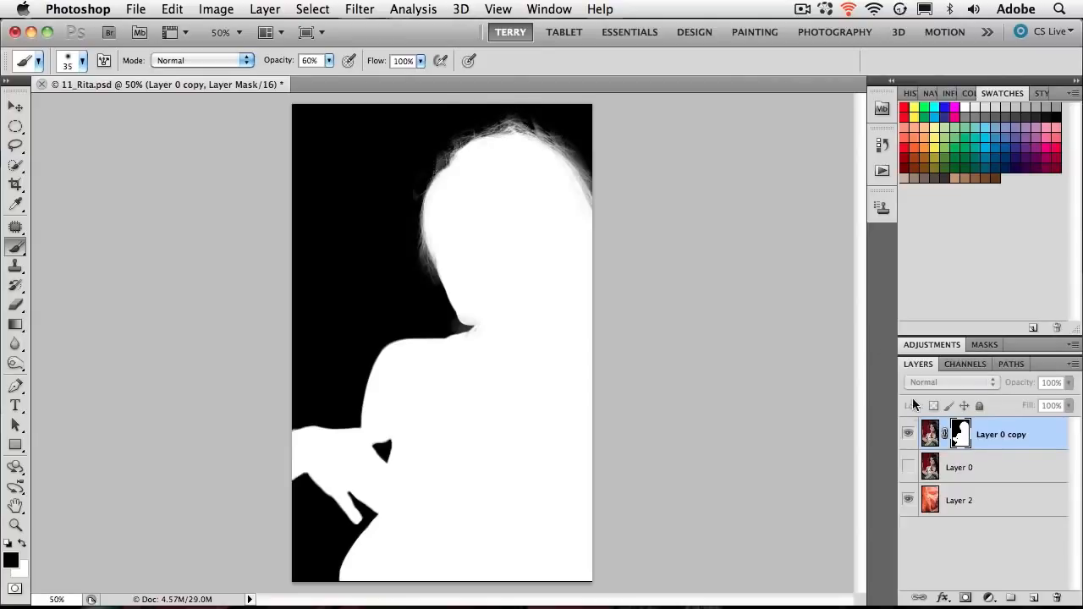
pyautogui.click(930, 438)
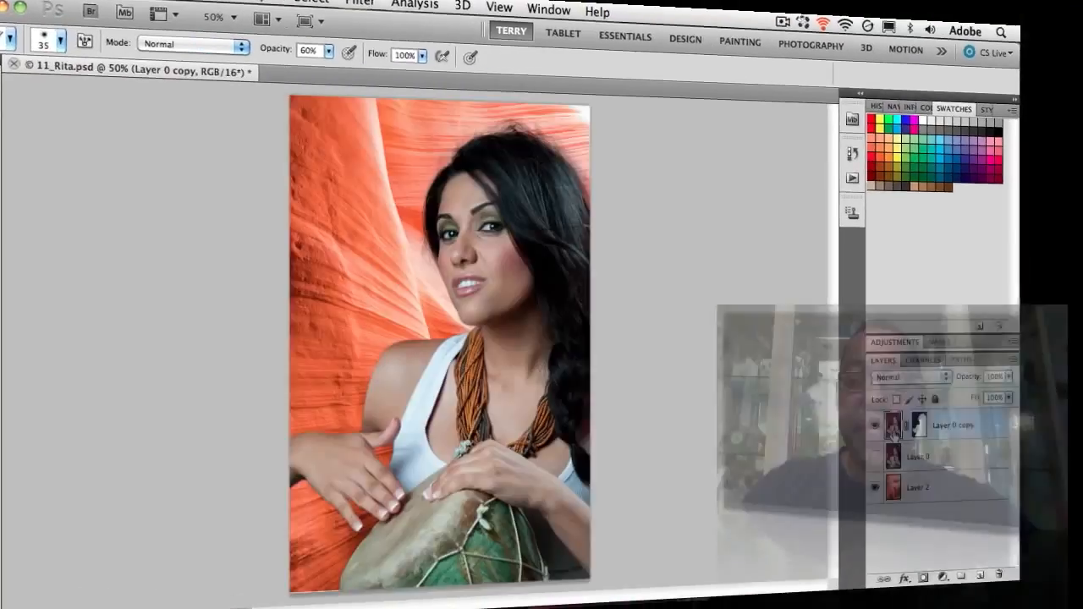